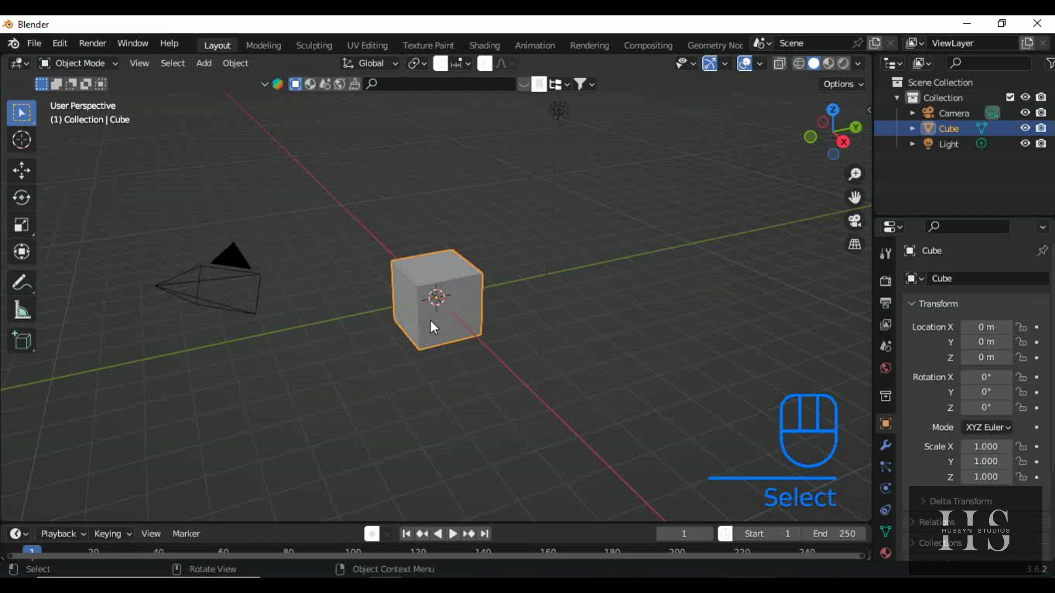
Delete the default cube and add a cylinder mesh in its place
key(Delete)
key(shift+a)
mouse_move(431, 269)
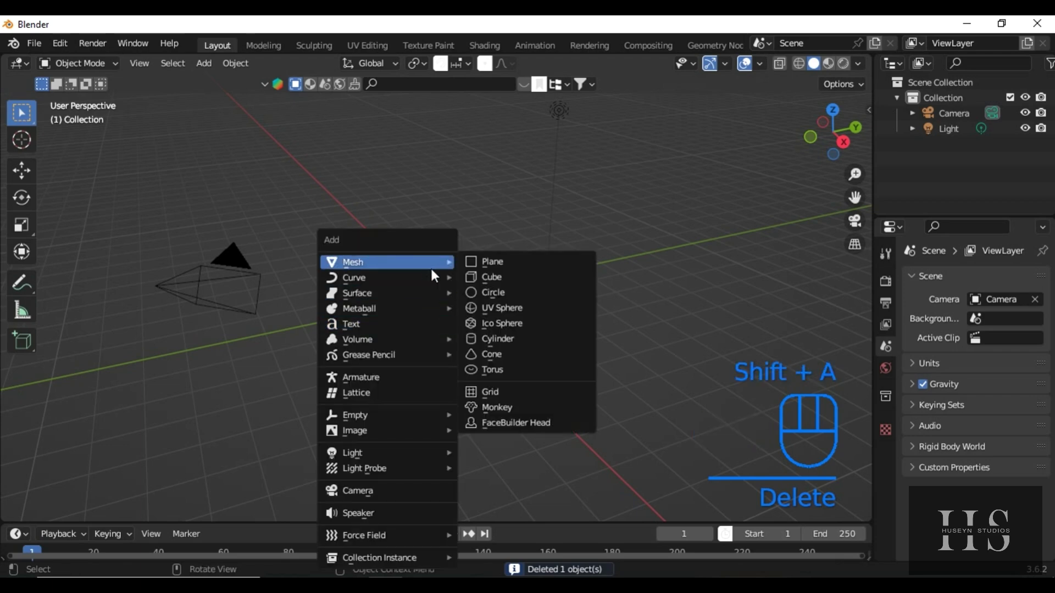
click(478, 337)
In front view, scale the cylinder to 0.5 along Z and enter Edit Mode
key(KP_1)
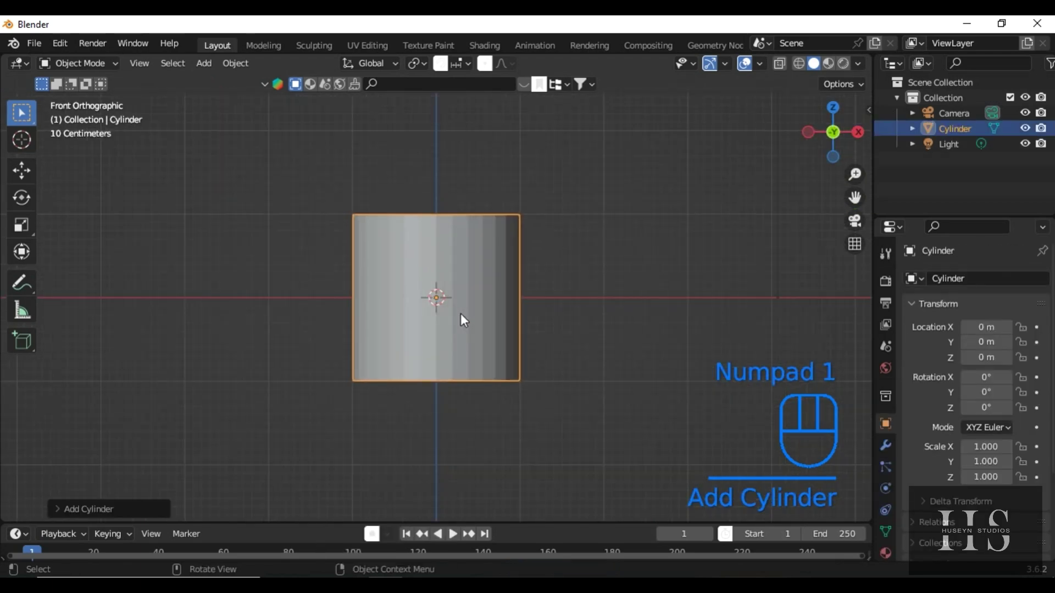
key(s)
key(z)
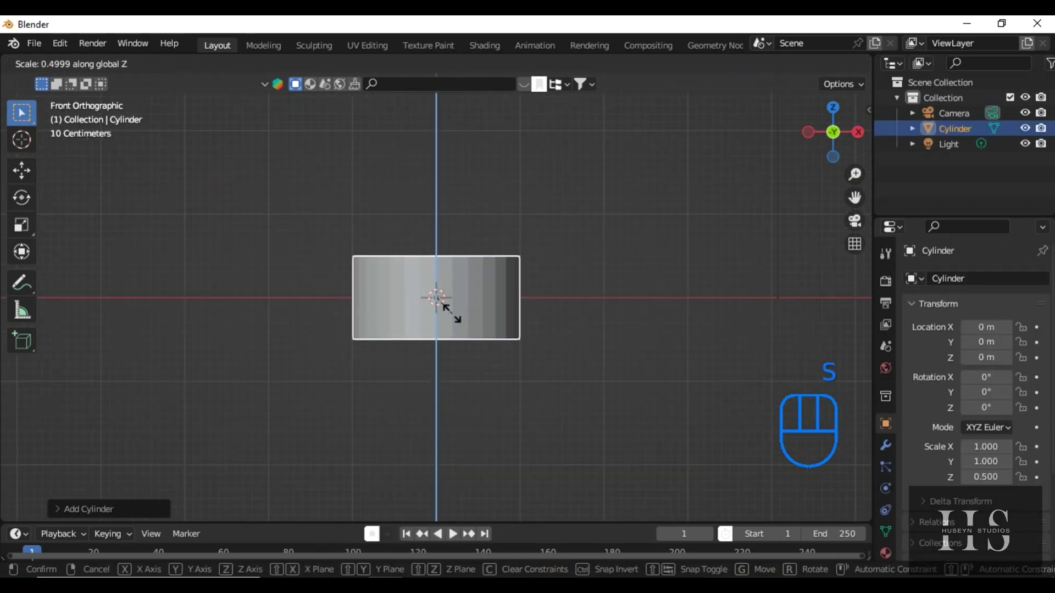
click(452, 314)
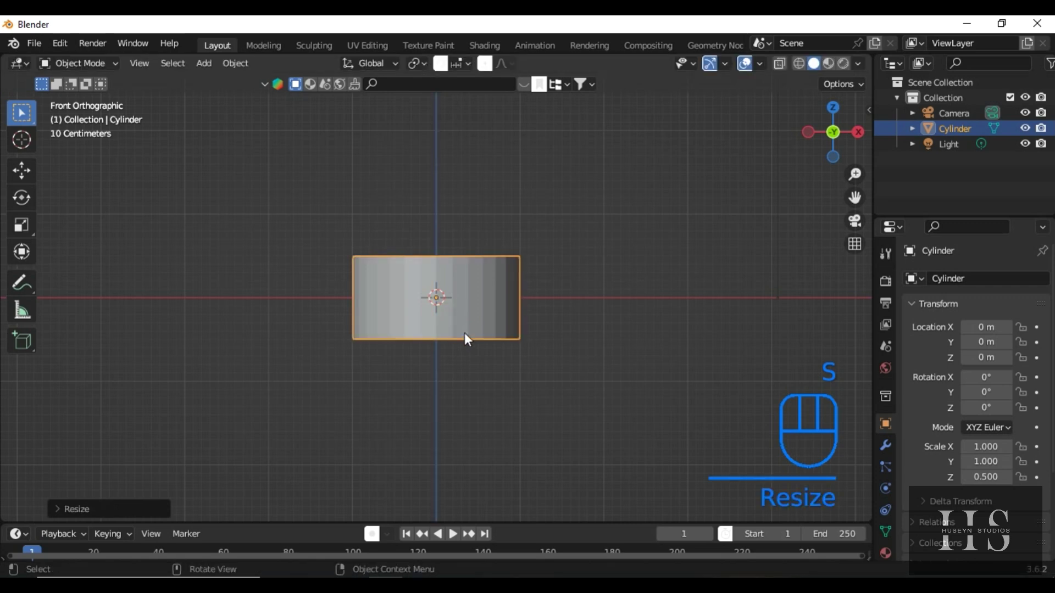
key(Tab)
Extrude the top edge loop slightly upward and shrink it inward to form a chamfered rim
scroll(453, 267, up, 3)
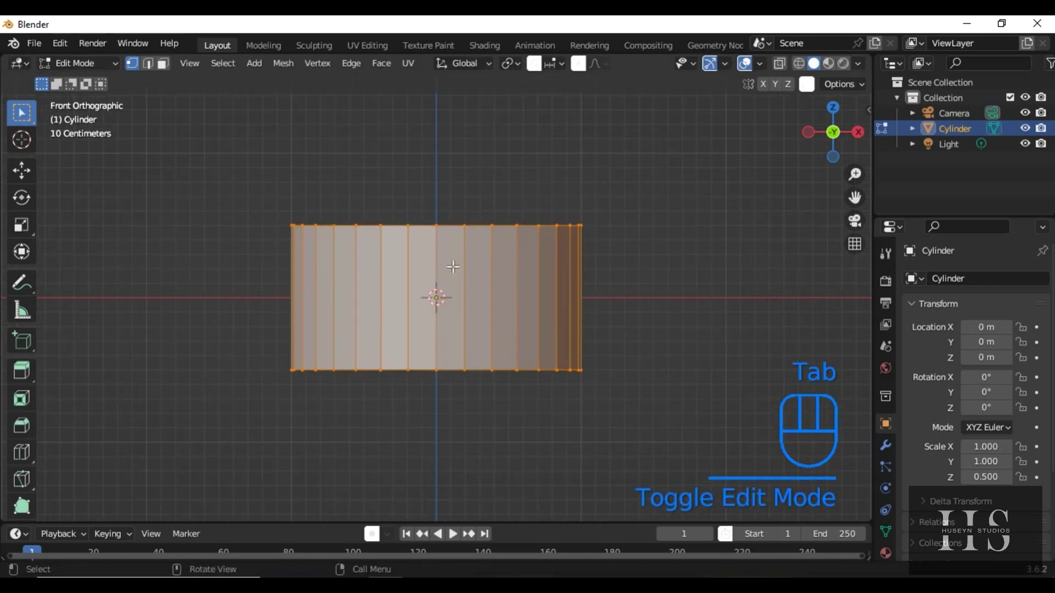
middle_drag(452, 260, 449, 233)
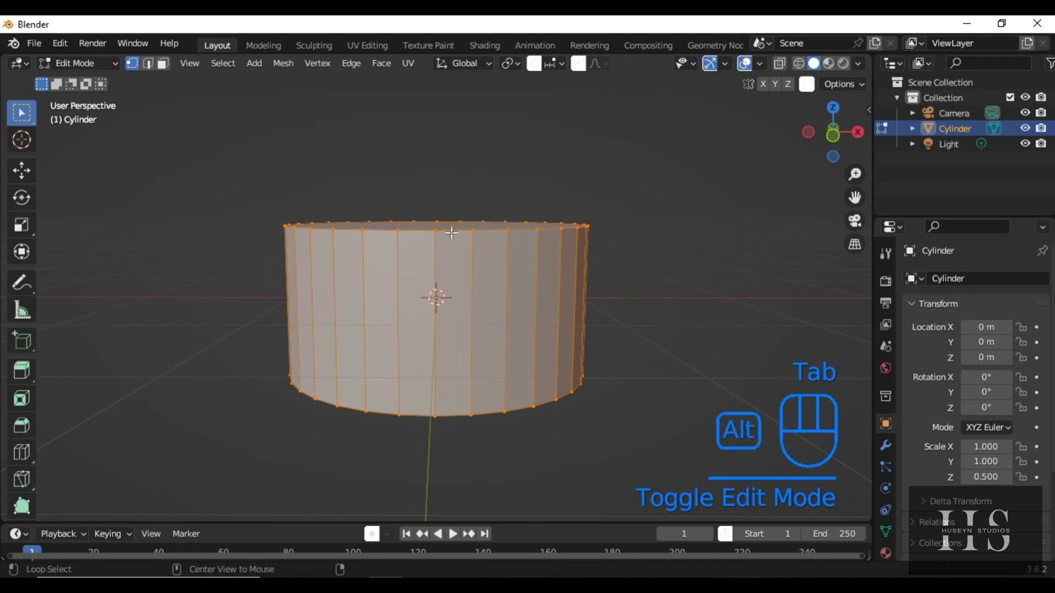
alt+click(451, 231)
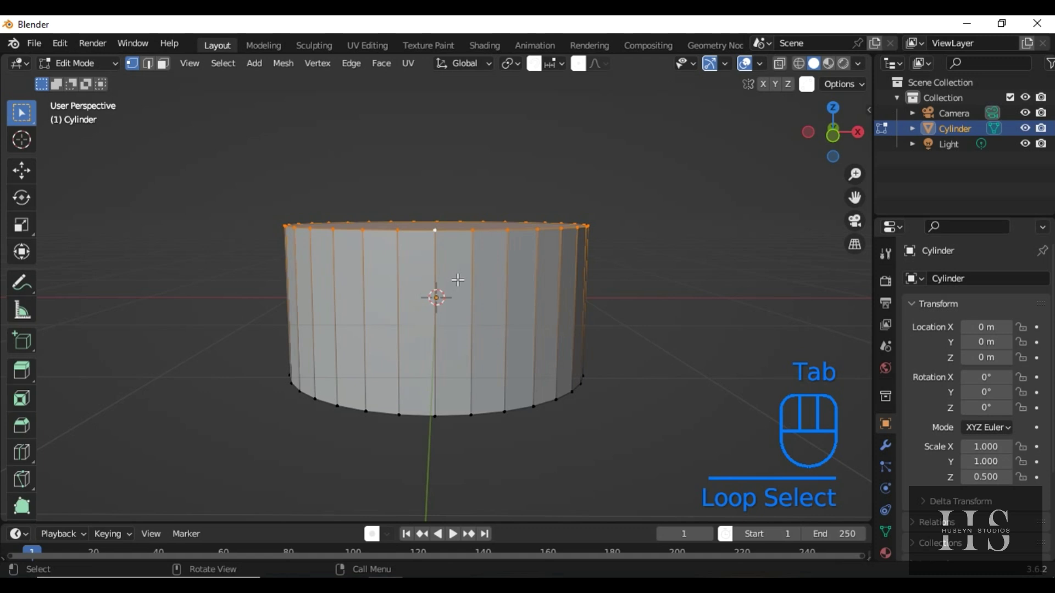
key(e)
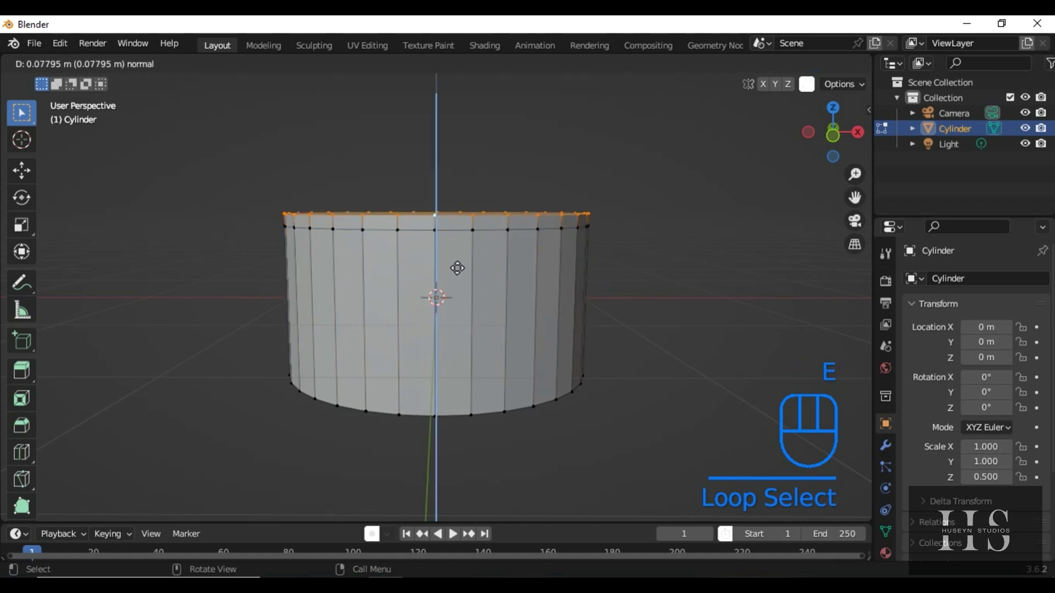
click(457, 266)
key(s)
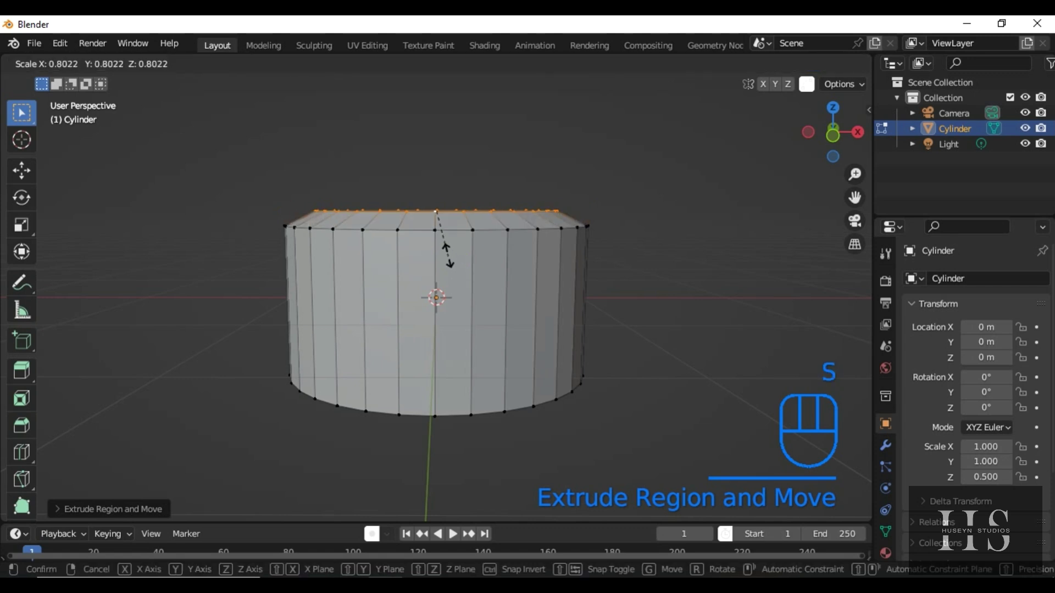
click(447, 254)
Extrude the top loop again in place and scale it into a smaller inner circle
middle_drag(447, 253, 434, 277)
key(e)
key(s)
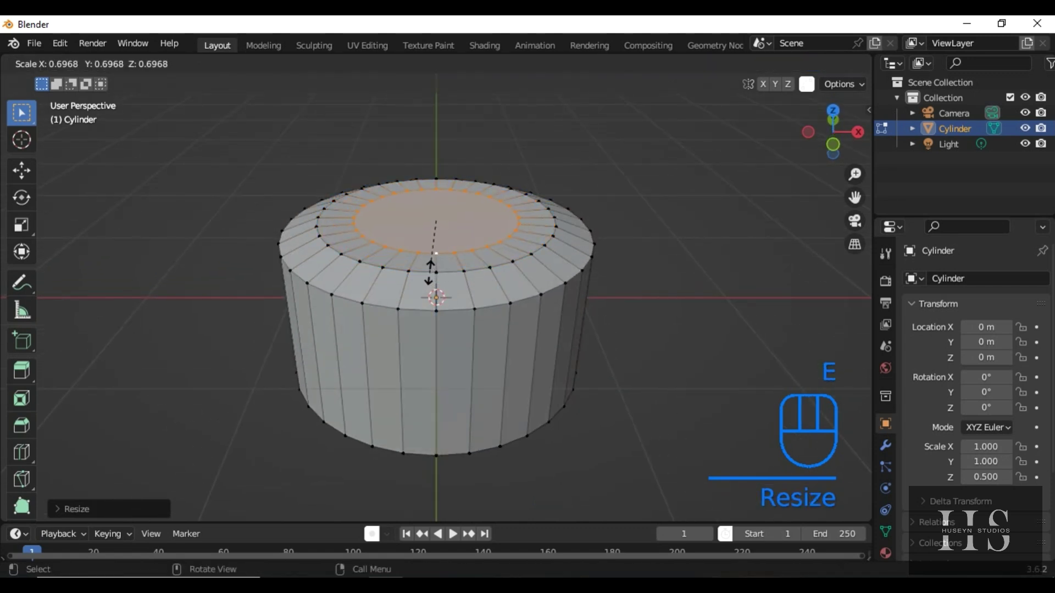
click(426, 268)
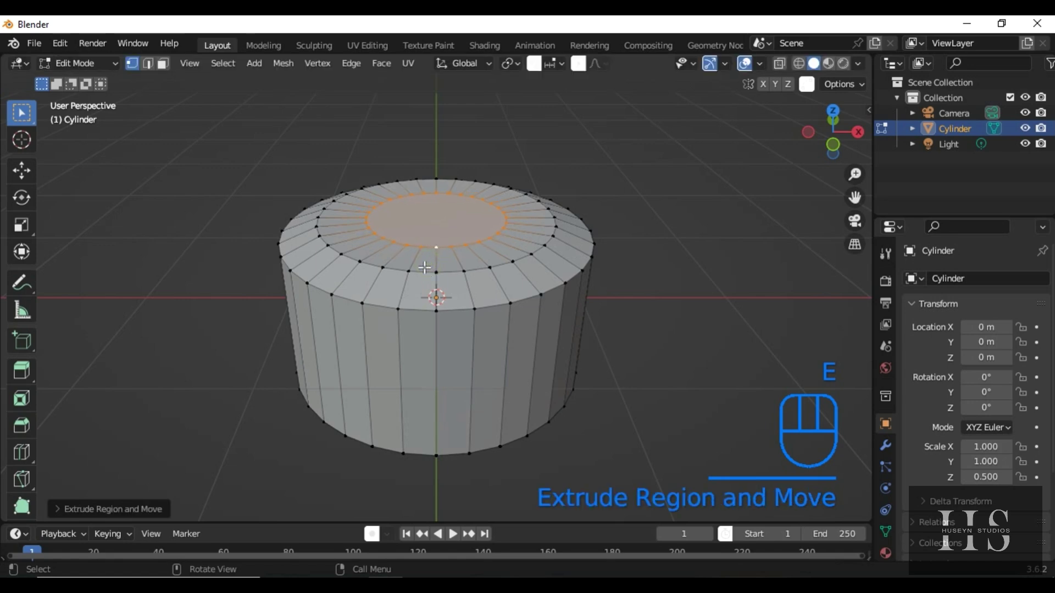
alt+click(425, 273)
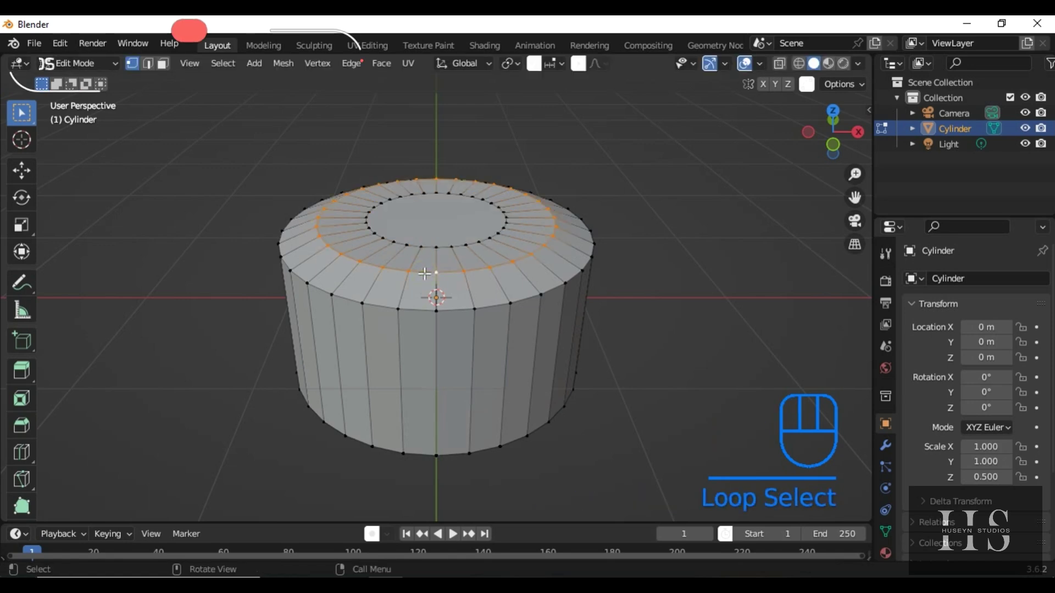
Bevel the inner top ring edge loop into a narrow 2-segment rounded band
key(ctrl+b)
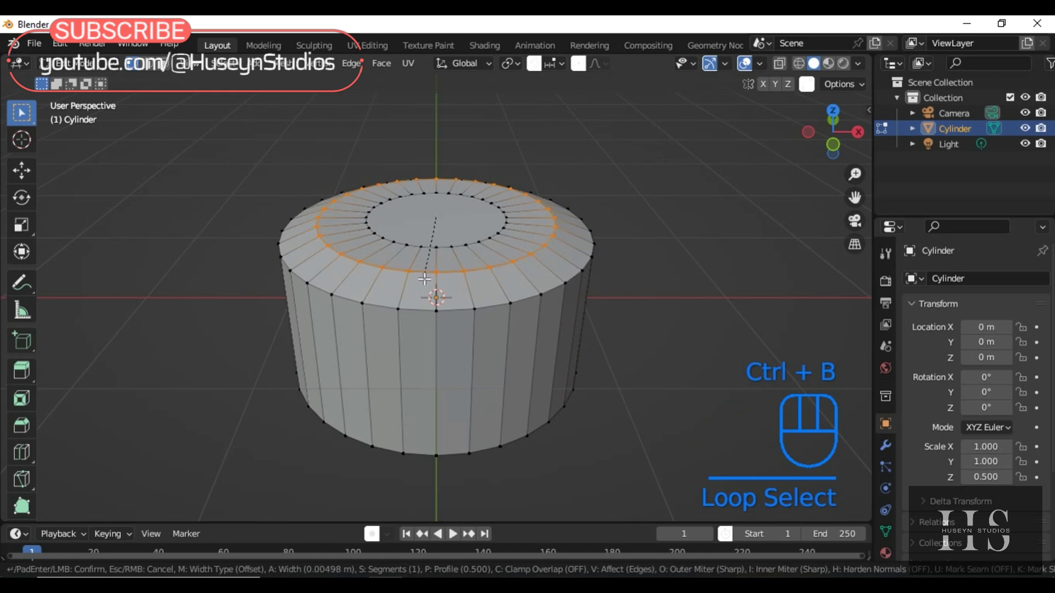
scroll(425, 279, up, 1)
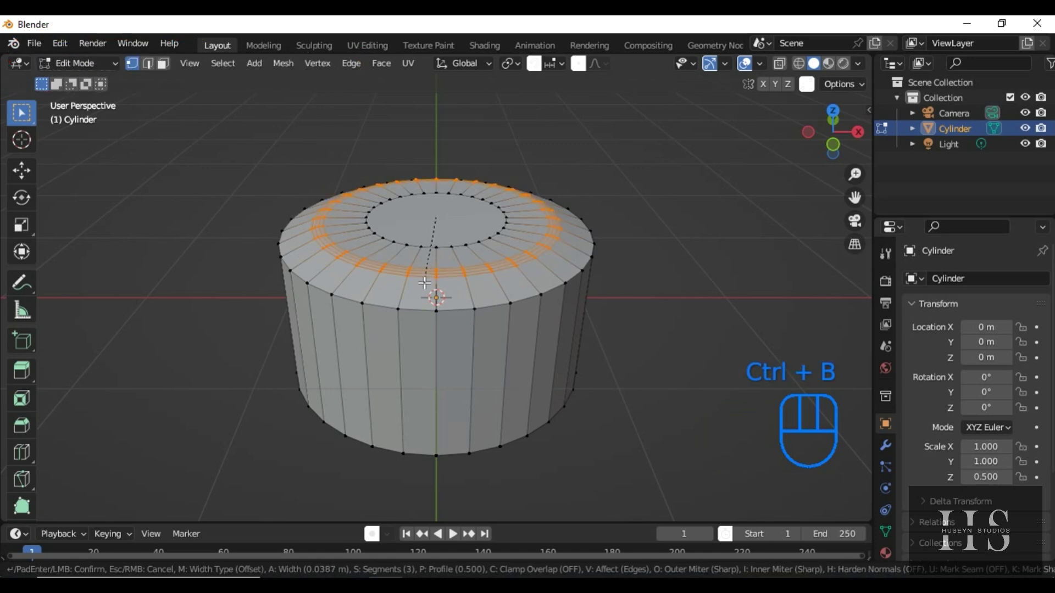
click(425, 283)
mouse_move(415, 344)
middle_down()
mouse_move(414, 334)
mouse_move(415, 394)
mouse_move(405, 331)
middle_up()
alt+click(405, 329)
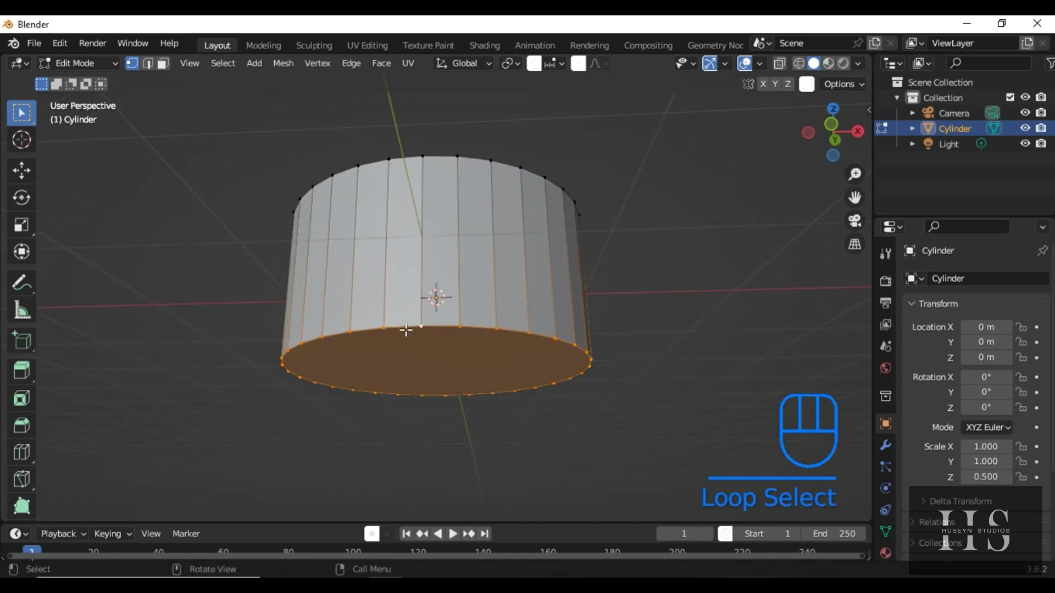
Inset the bottom edge loop inward and extrude a narrower stem downward
key(e)
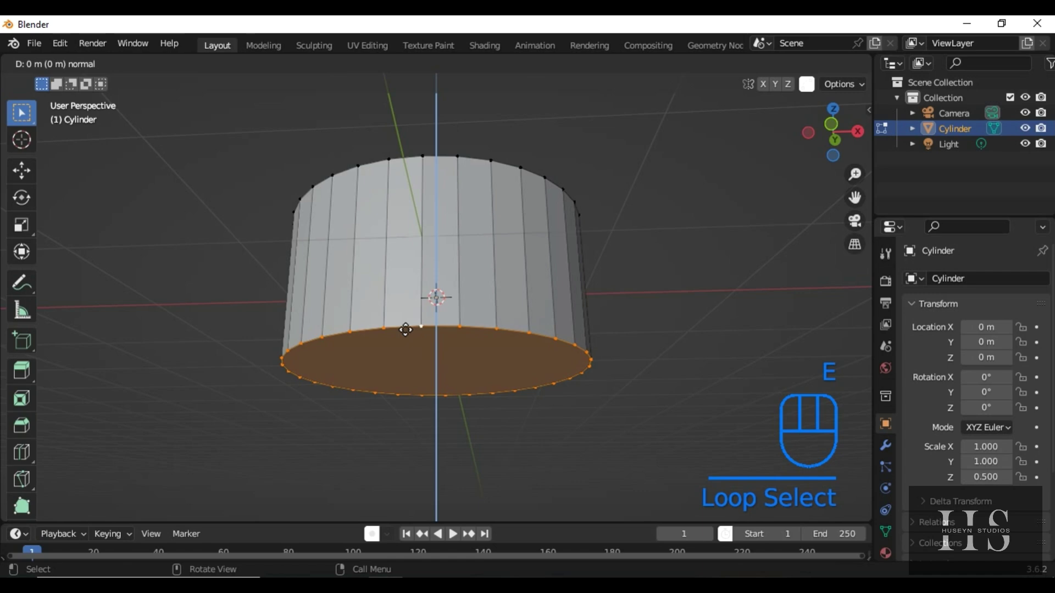
key(s)
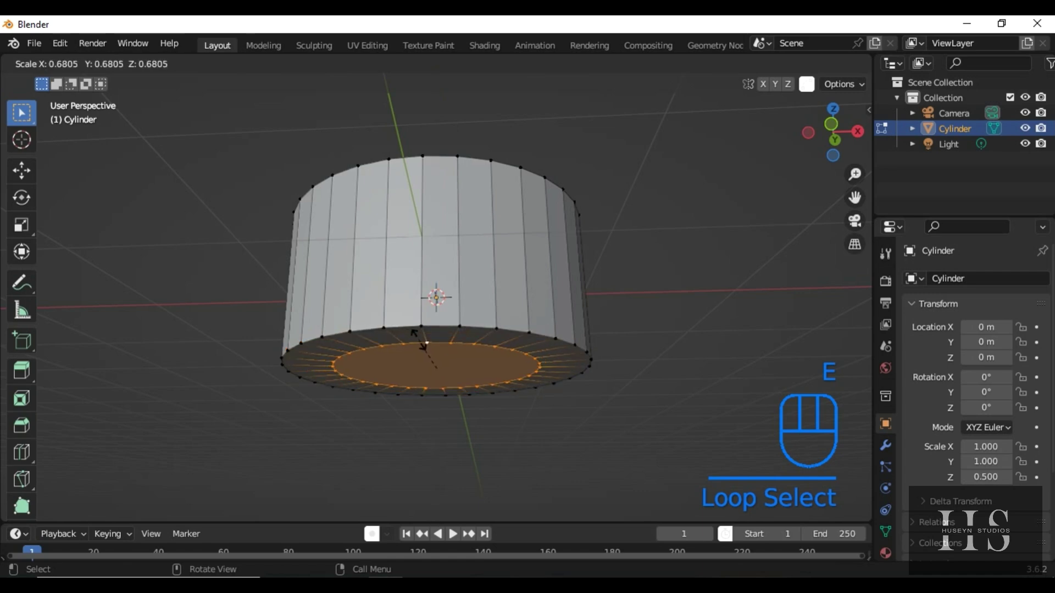
click(414, 338)
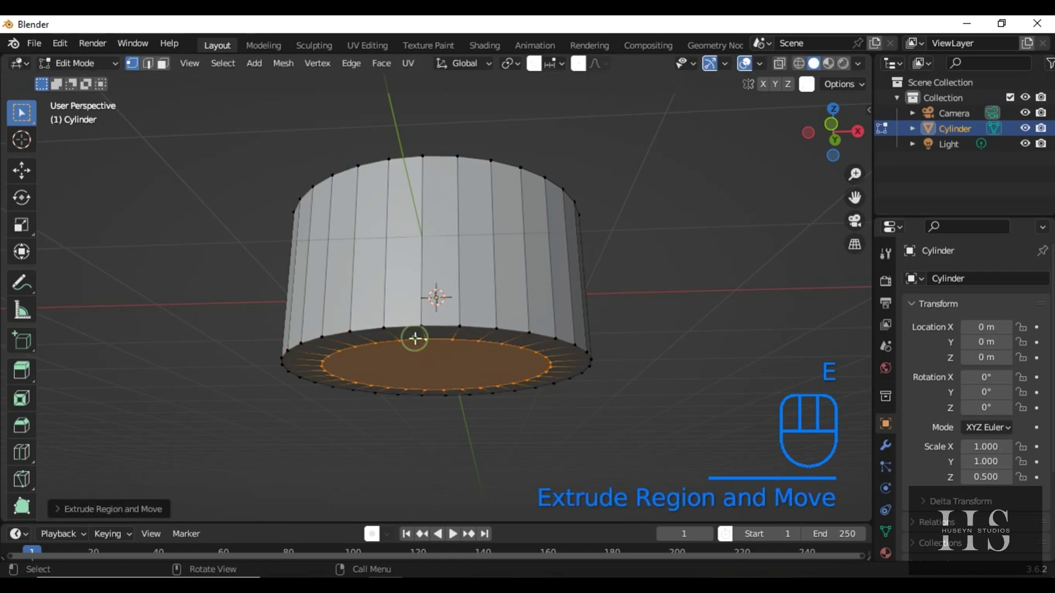
key(e)
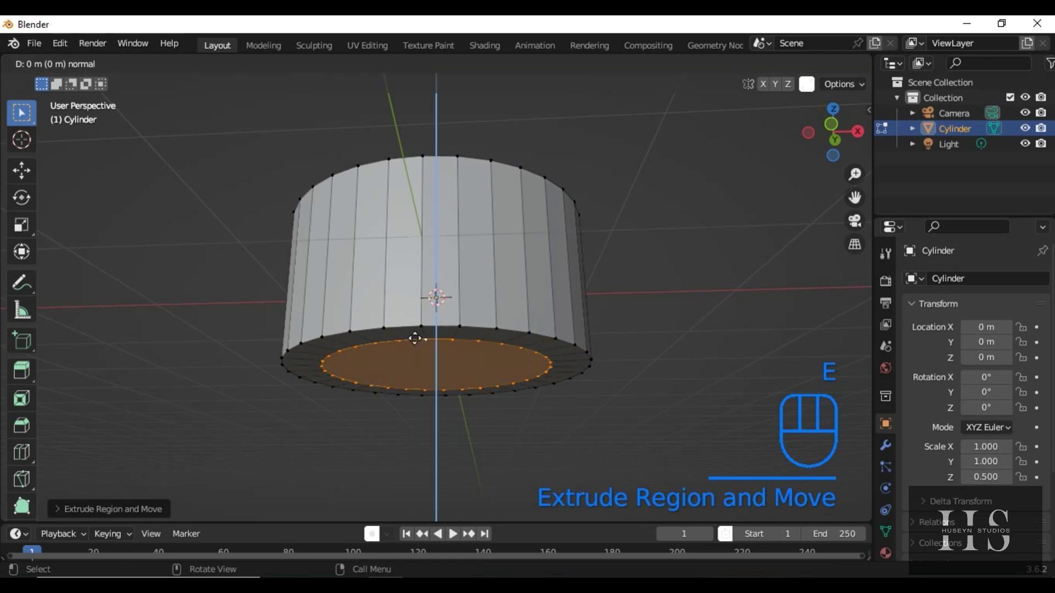
click(410, 447)
Check the stepped mushroom-like shape from the front view, then return to Edit Mode
key(KP_1)
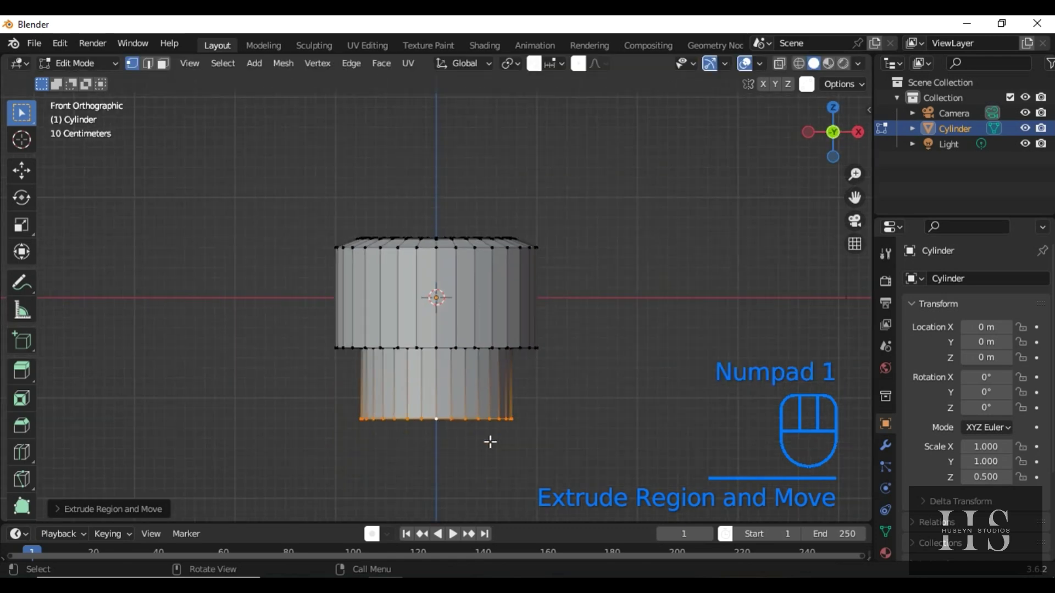
middle_drag(490, 442, 511, 412)
key(Tab)
key(KP_1)
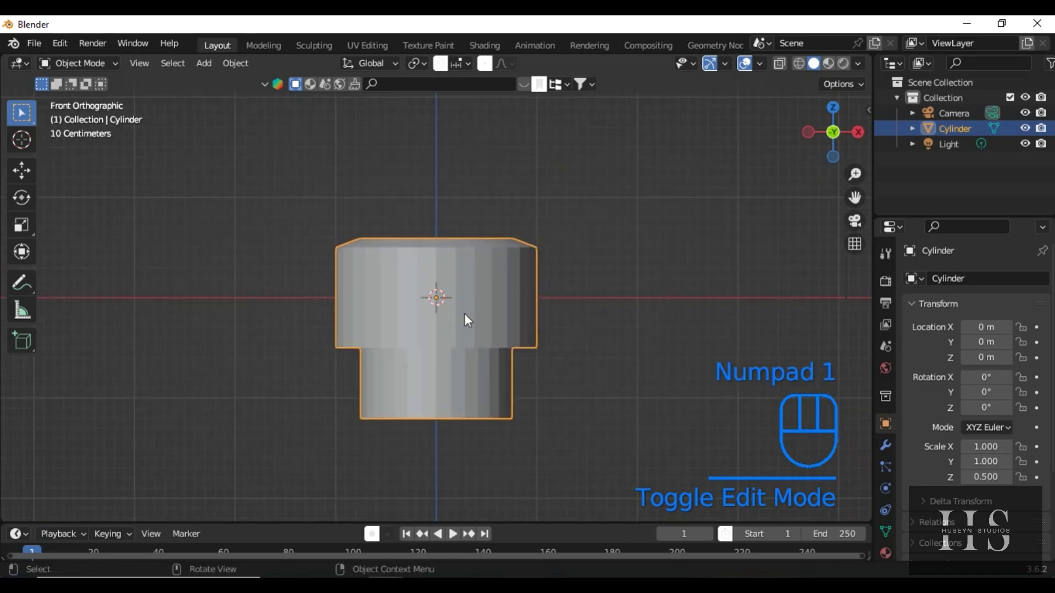
key(Tab)
scroll(464, 312, up, 4)
Loop cut the upper section's side with Ctrl+R and set Number of Cuts to 20
key(ctrl)
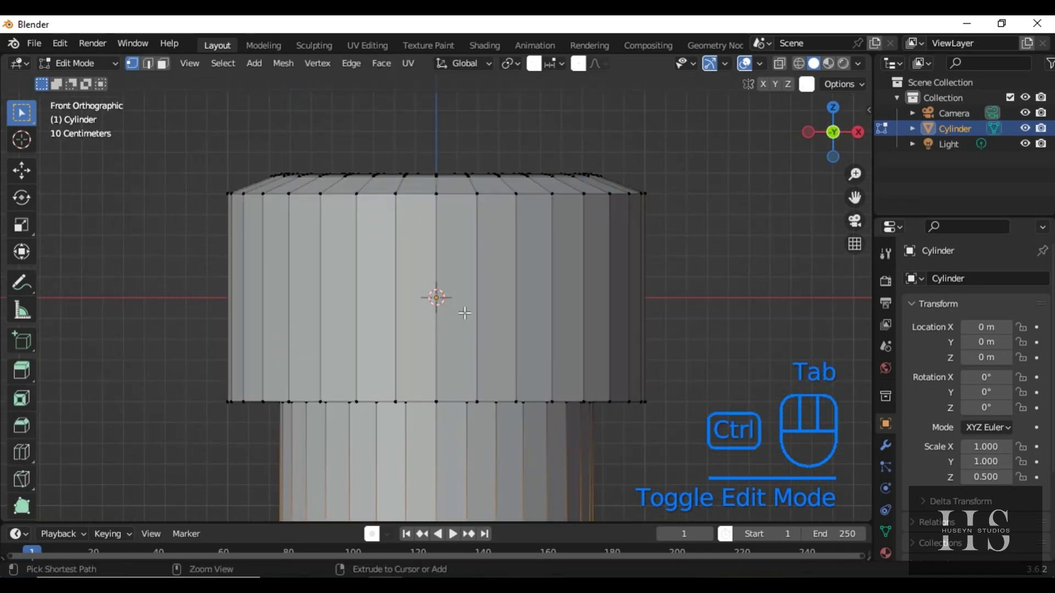
key(ctrl+r)
click(464, 312)
click(464, 313)
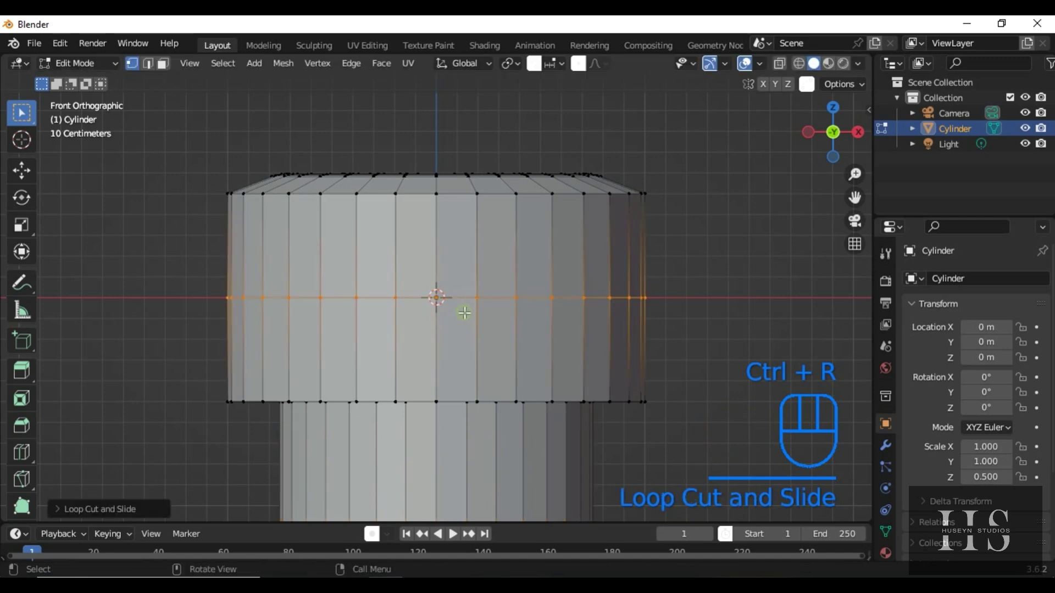
click(67, 509)
click(202, 369)
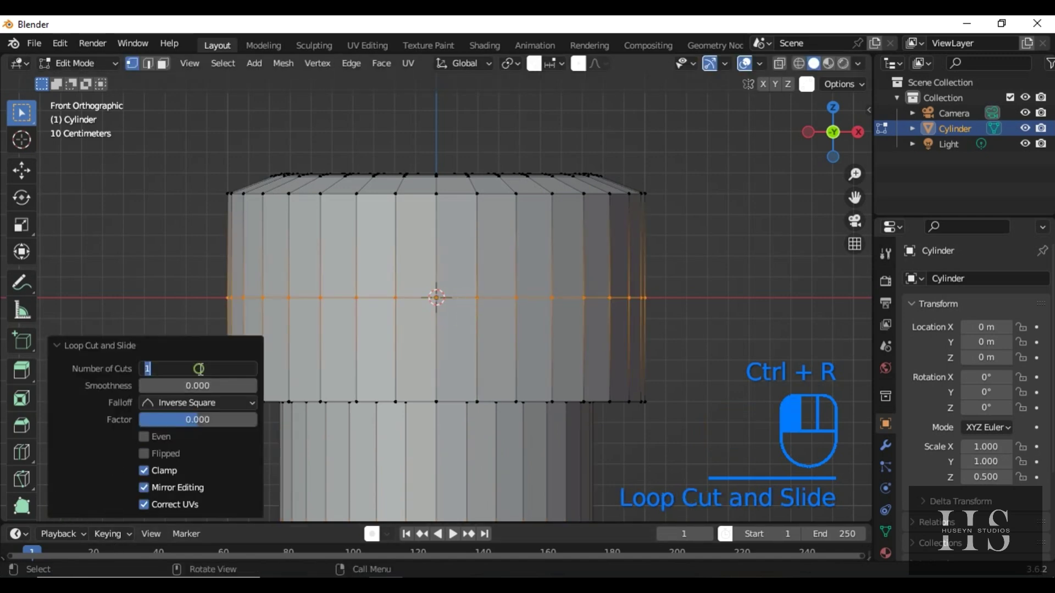
text(20)
key(Return)
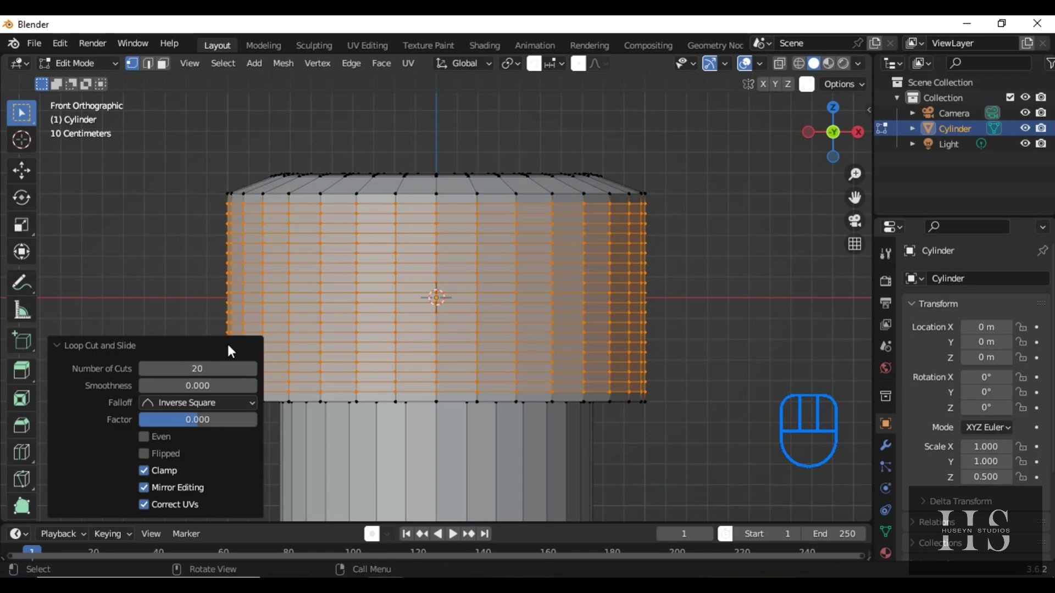
click(384, 66)
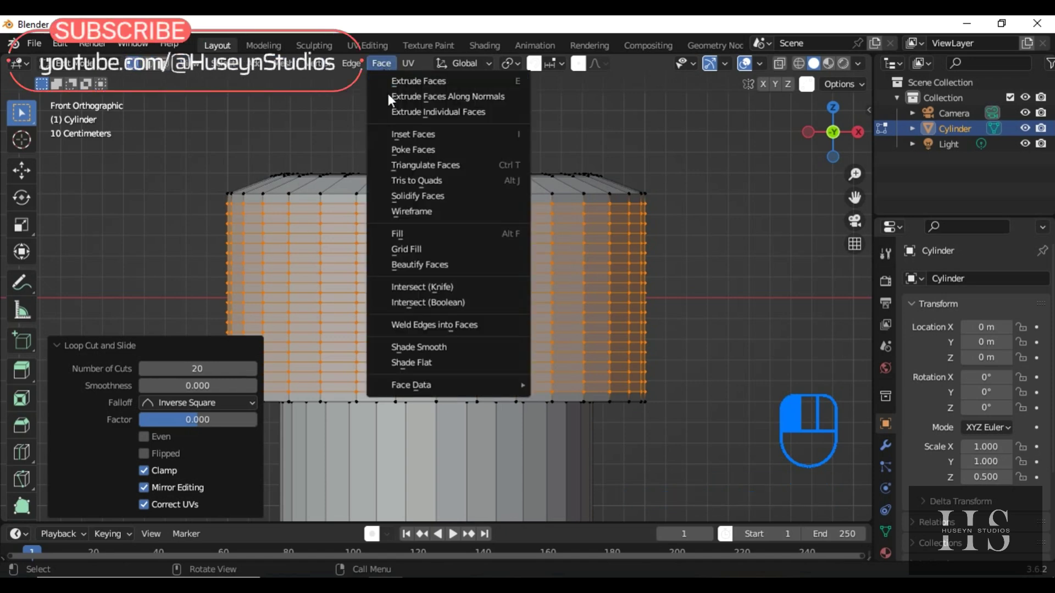
Poke the side faces into triangles, then apply Tris to Quads for a diamond pattern
click(407, 151)
scroll(397, 231, up, 3)
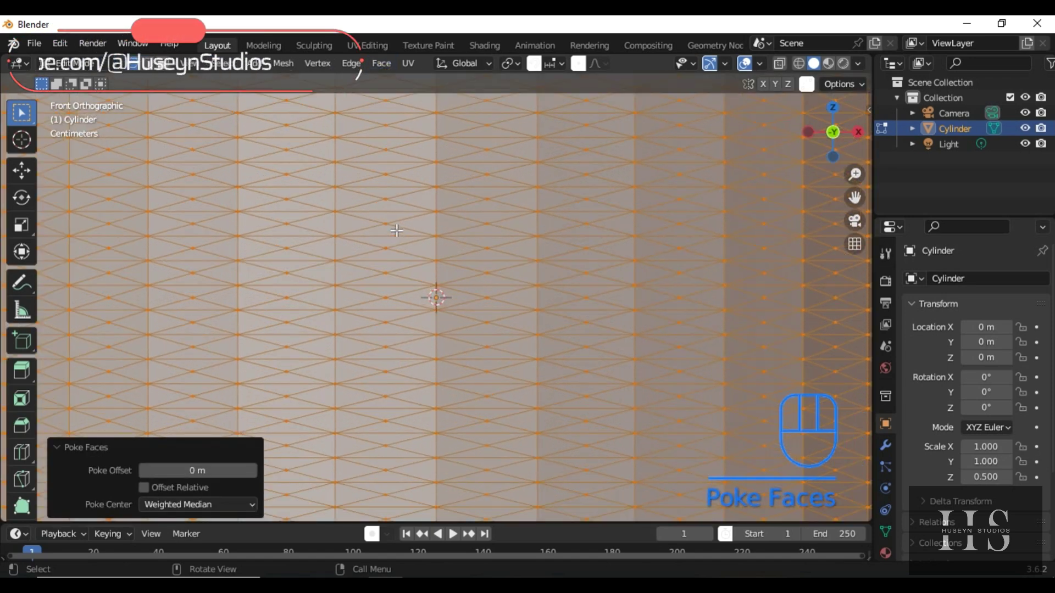
click(379, 63)
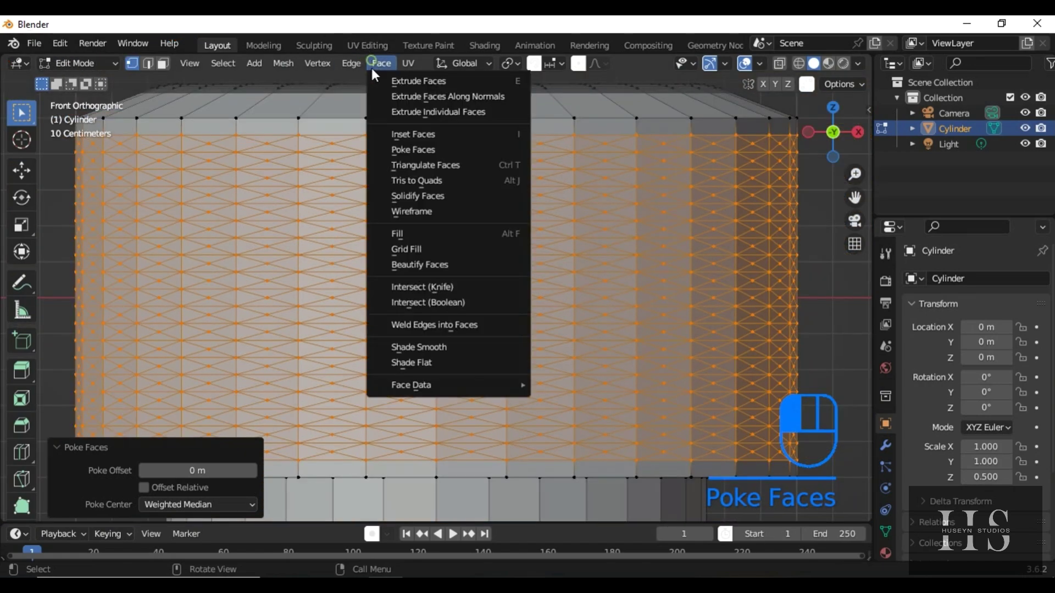
click(397, 181)
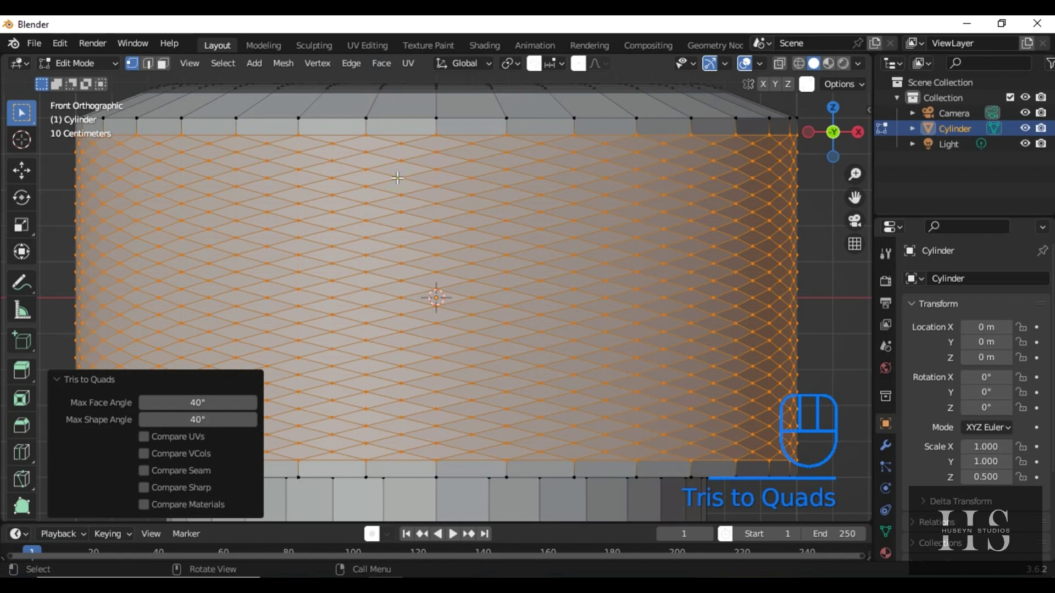
Inset each diamond face individually with a thickness of about 0.009404 m
key(i)
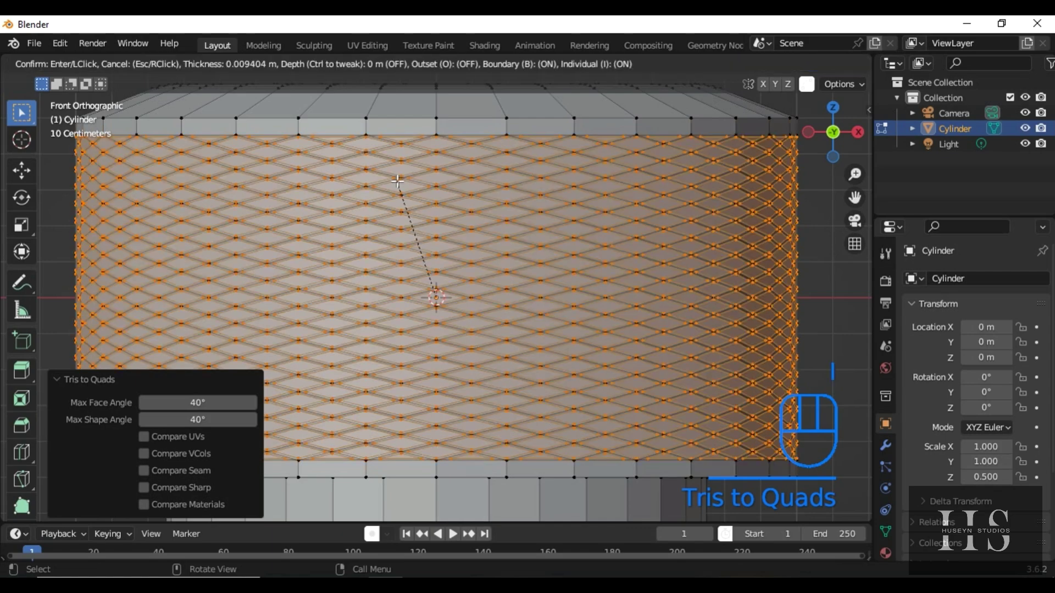
click(397, 181)
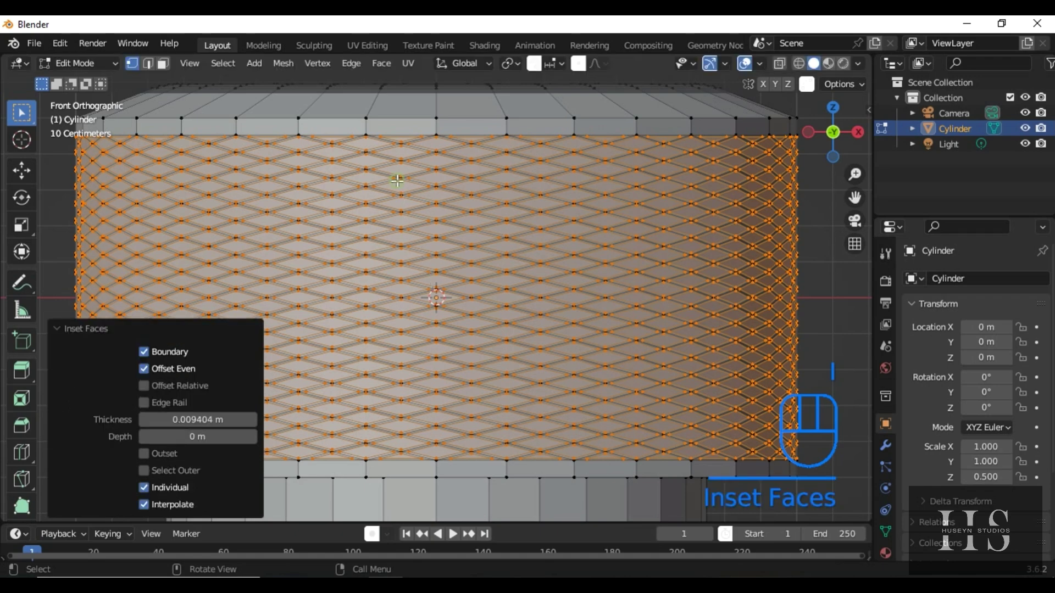
Poke the inset diamonds with a 0.04 m offset into pyramid spikes, then return to Object Mode
key(KP_7)
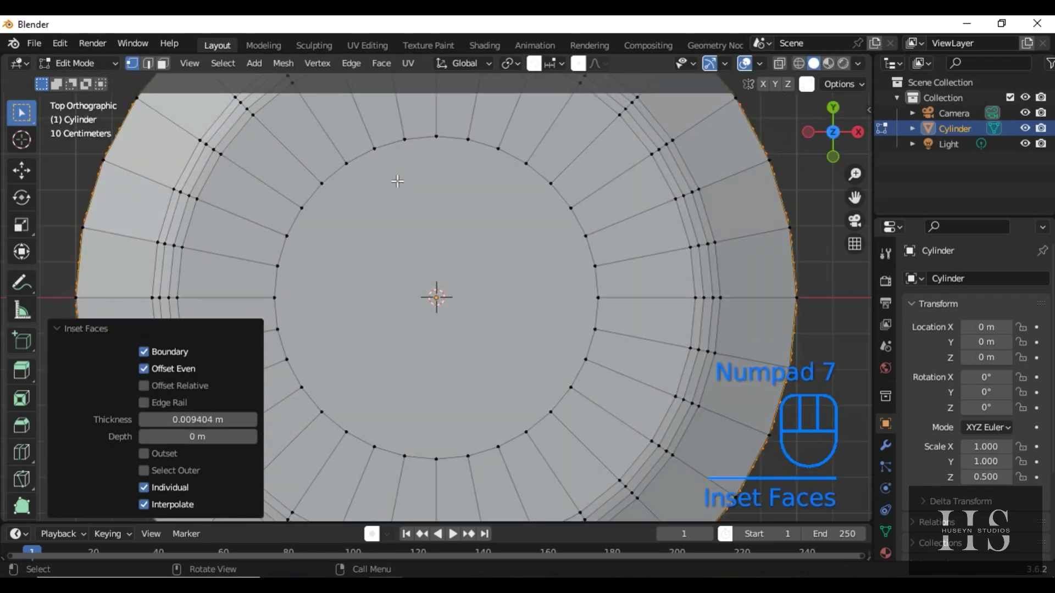
click(381, 63)
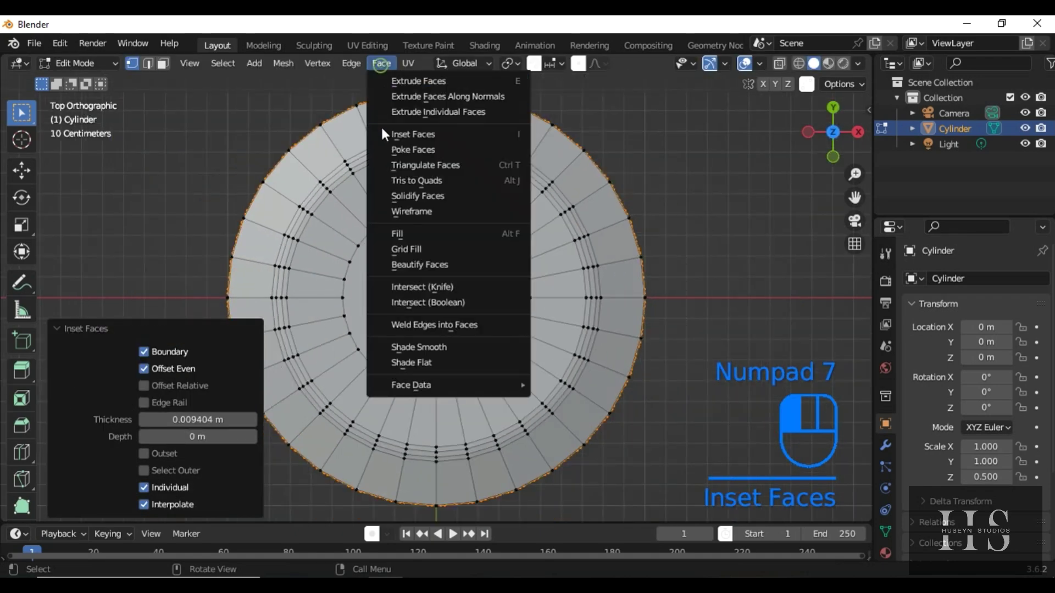
click(385, 150)
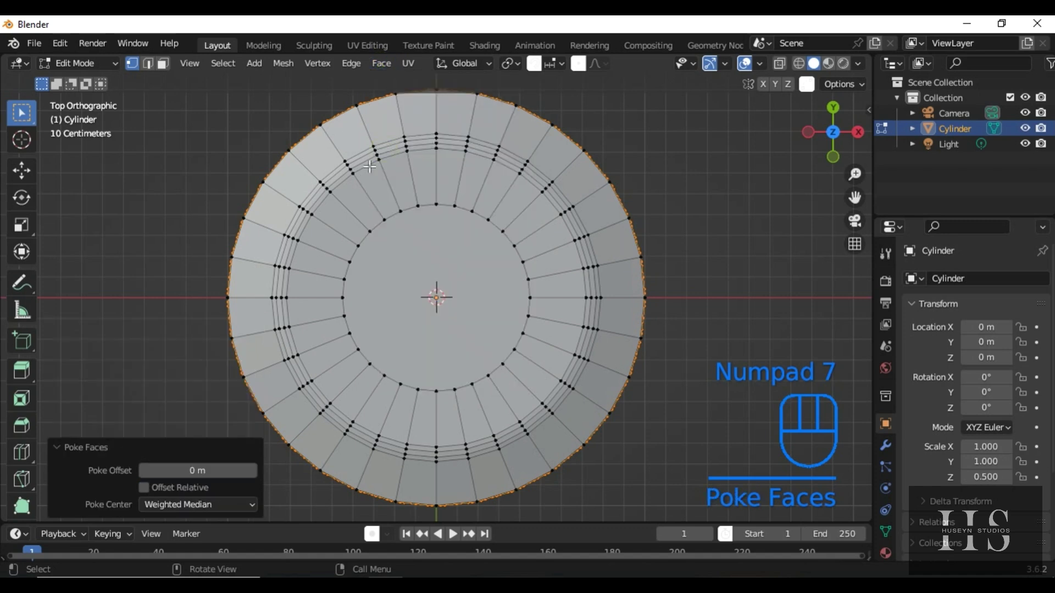
click(249, 469)
click(249, 470)
click(249, 470)
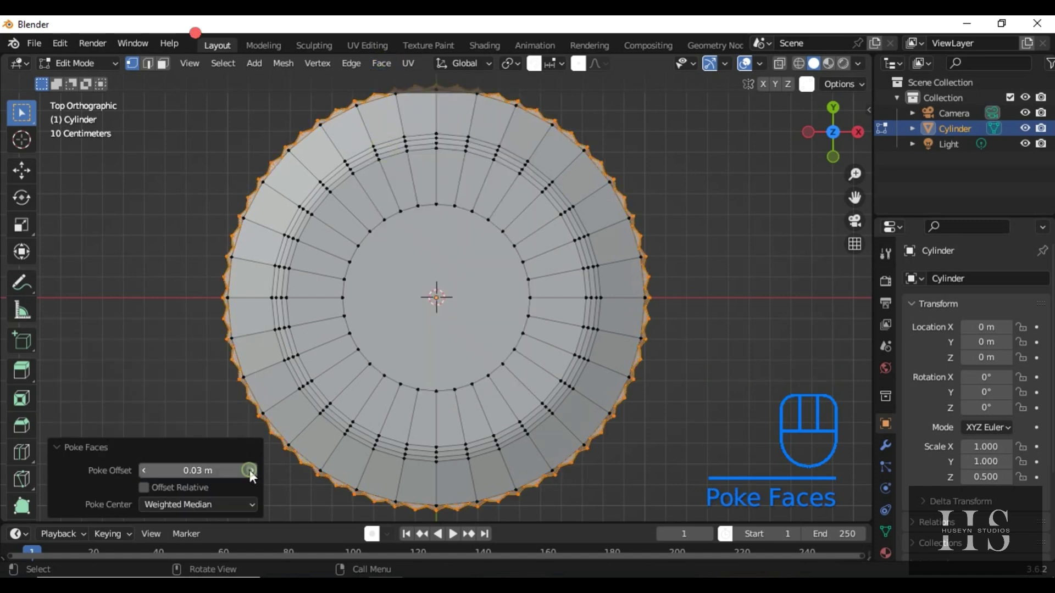
click(249, 470)
middle_drag(307, 319, 646, 269)
key(Tab)
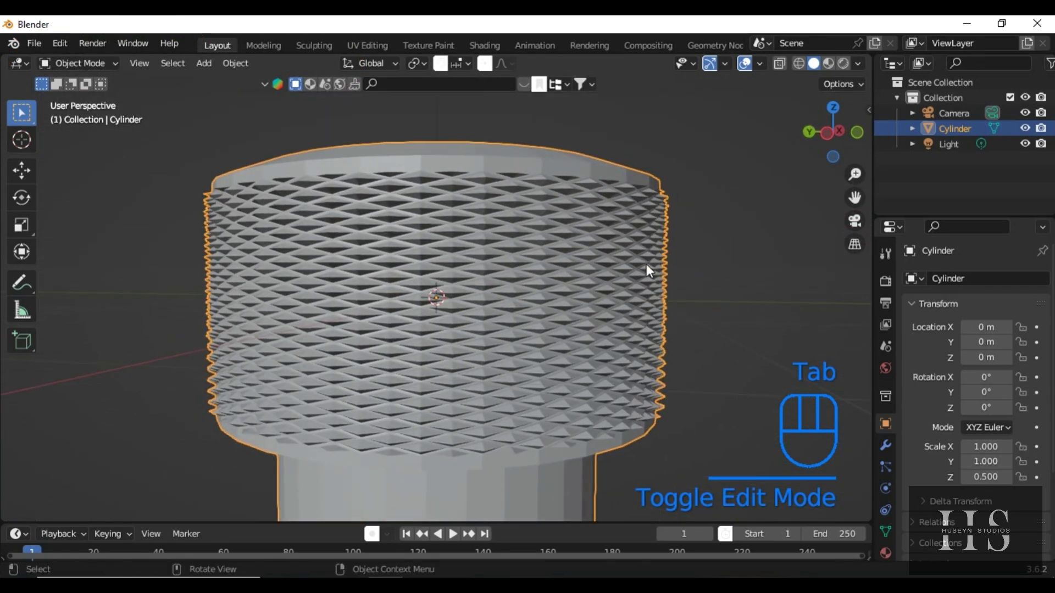
Reselect the spiked cylinder from a lower side view and show its Modifier Properties
click(715, 267)
middle_drag(715, 267, 515, 285)
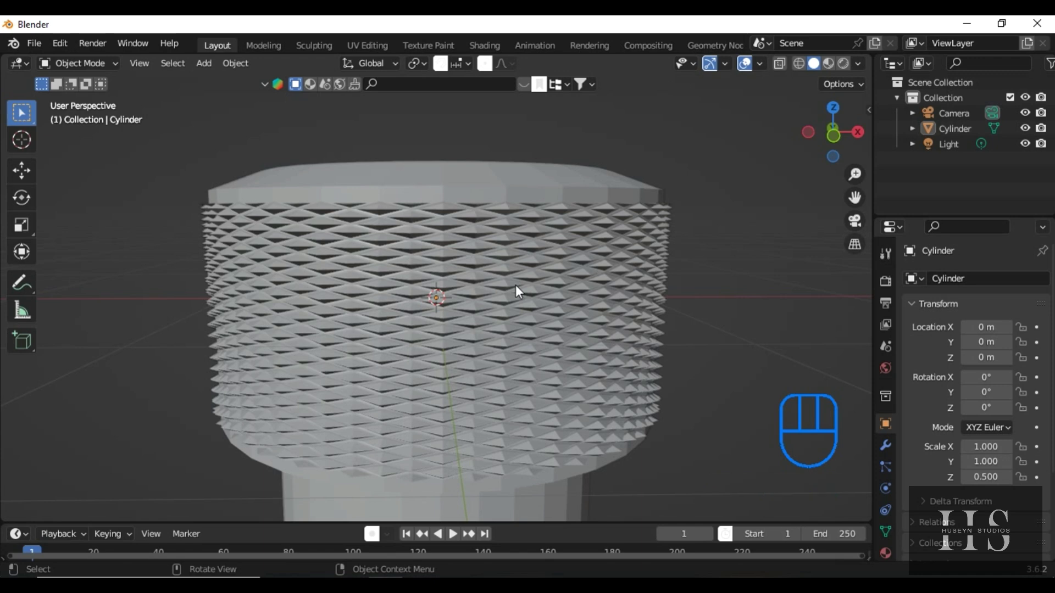
click(515, 284)
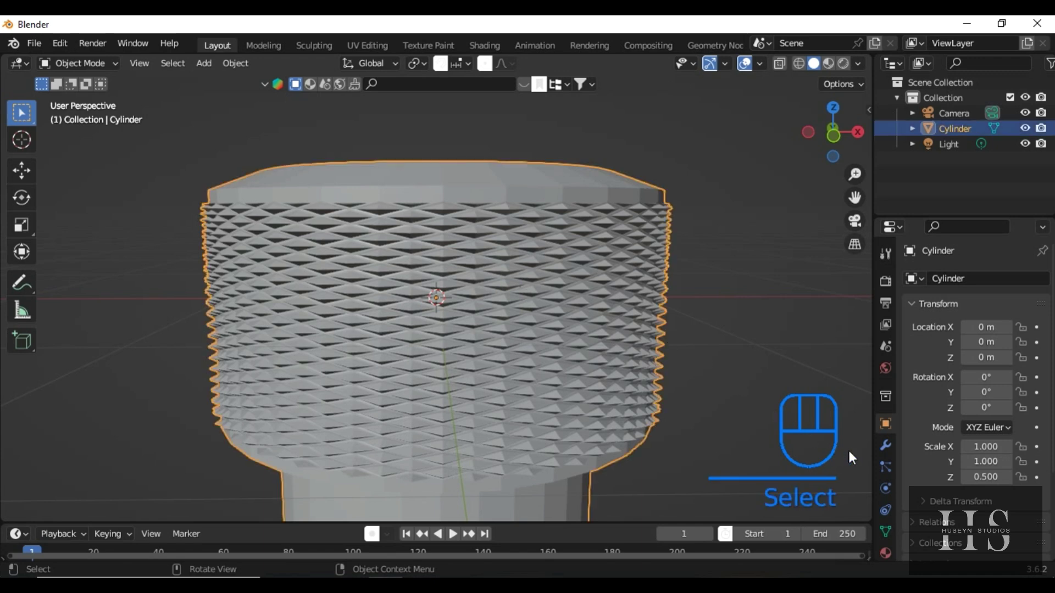
click(885, 445)
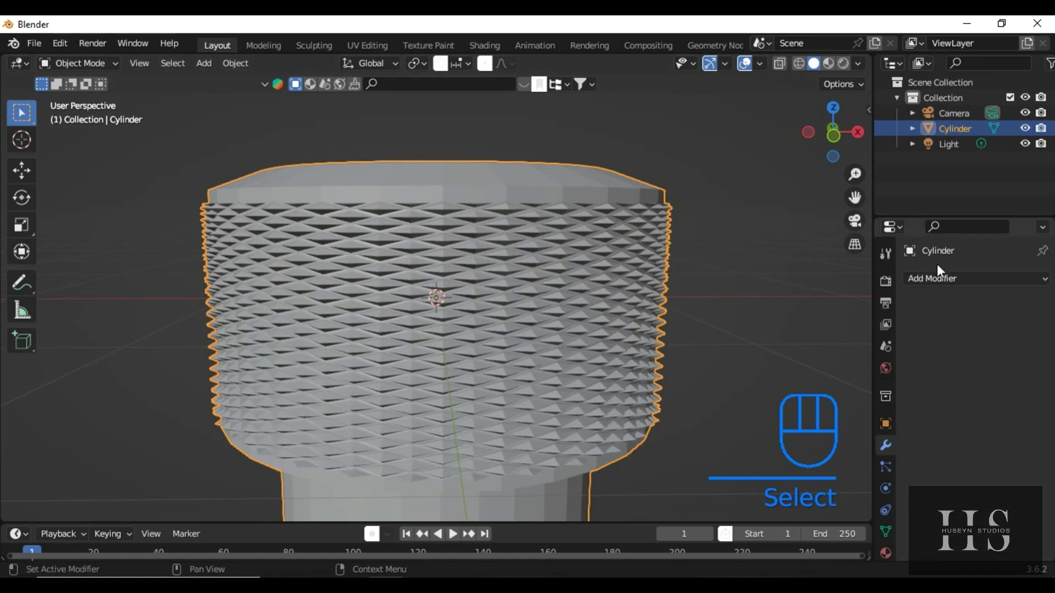
Add a Subdivision Surface modifier and raise its viewport levels from 1 to 3
click(937, 277)
scroll(773, 539, down, 3)
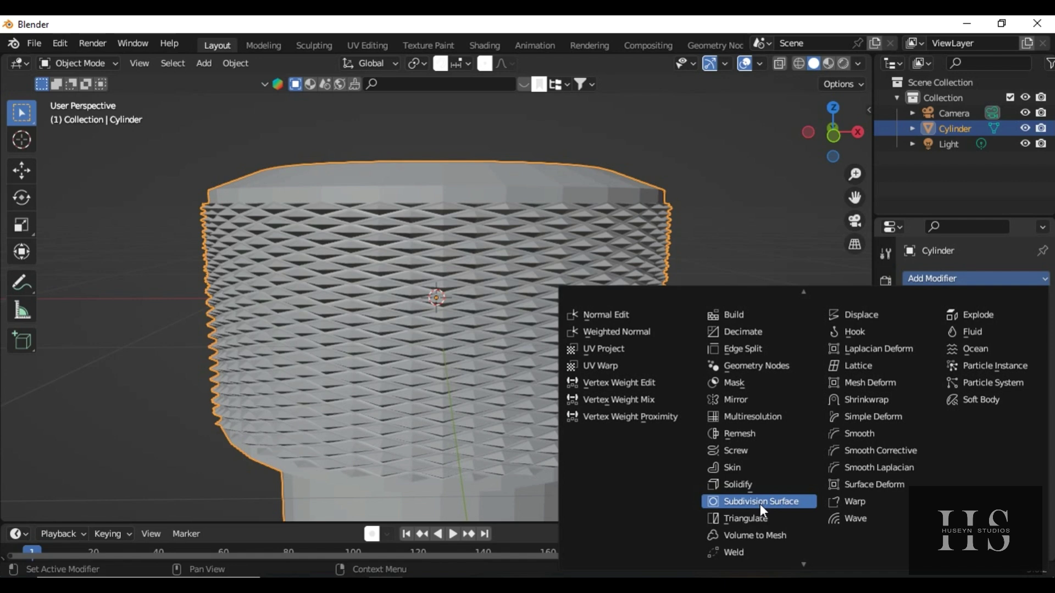
click(760, 501)
click(1027, 347)
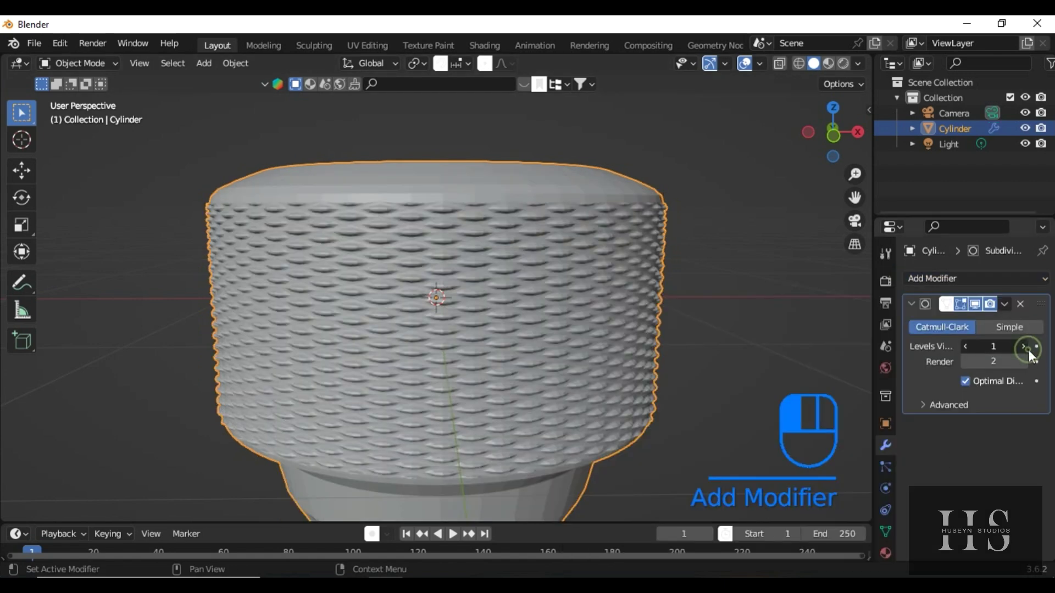
click(1027, 349)
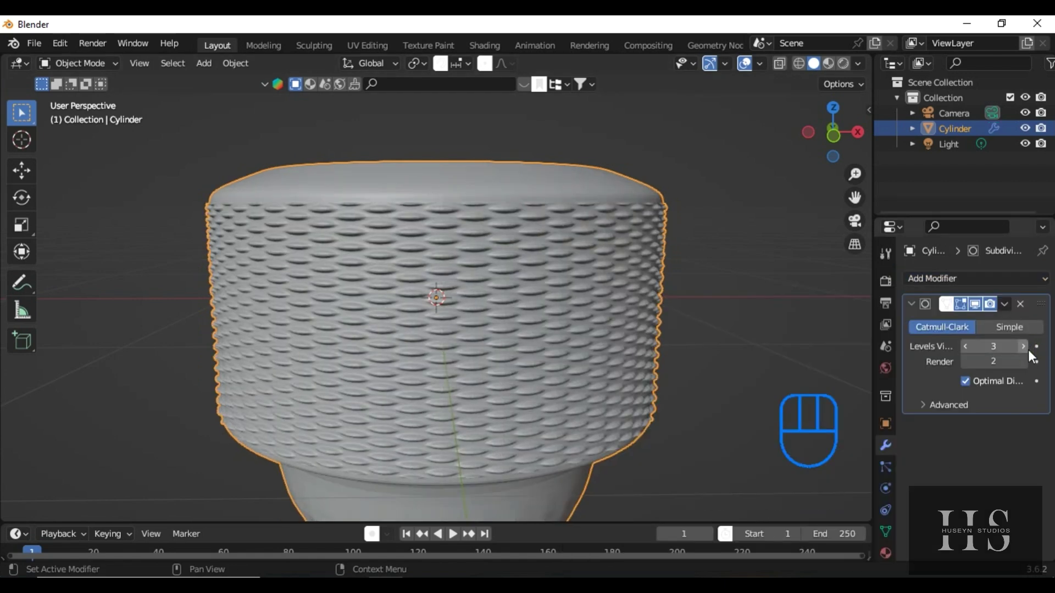
In edit mode, lower the knob's top edge loop vertically along Z
key(Tab)
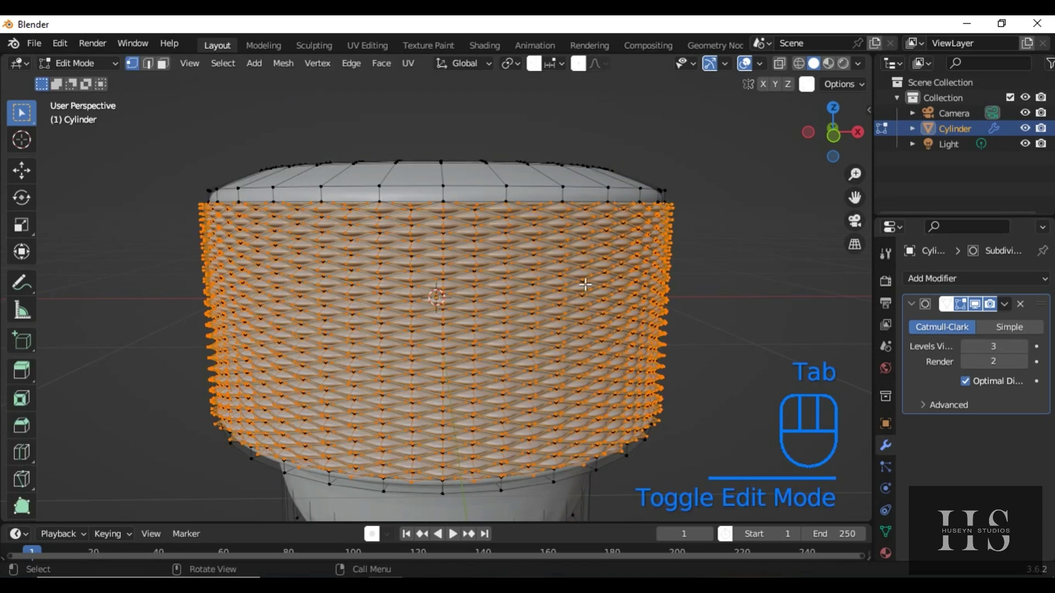
alt+click(478, 186)
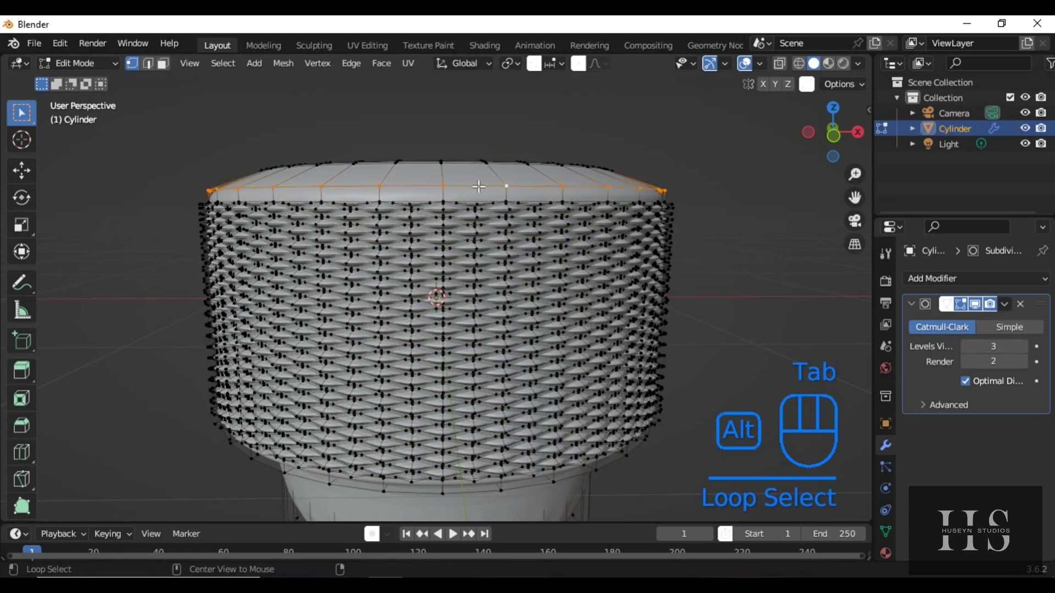
key(g)
key(z)
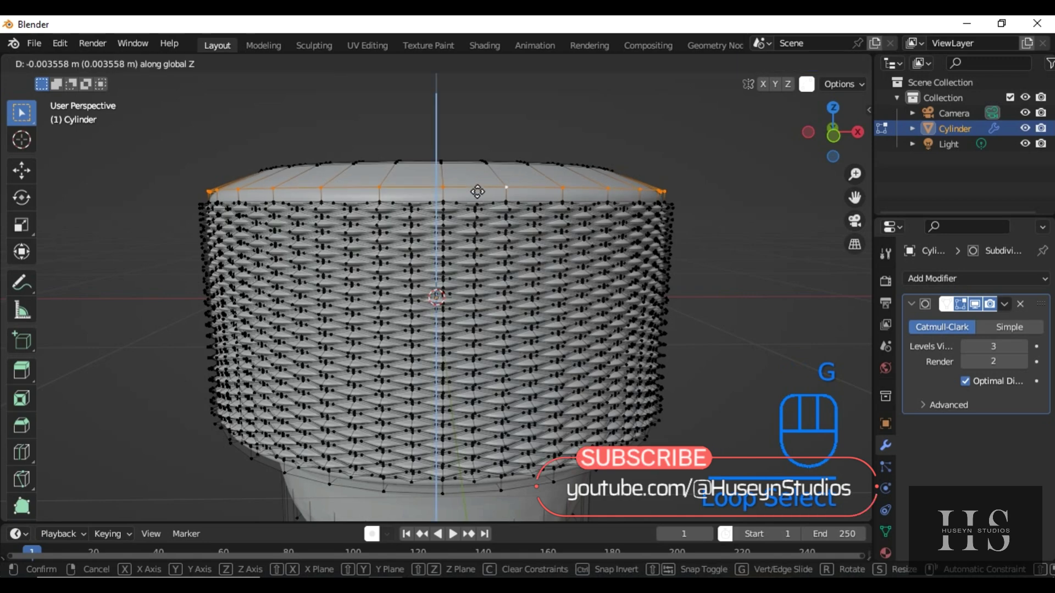
click(478, 189)
Add loop cuts slid to the lower section's bottom and top rims, then return to Object Mode
middle_drag(478, 190, 511, 338)
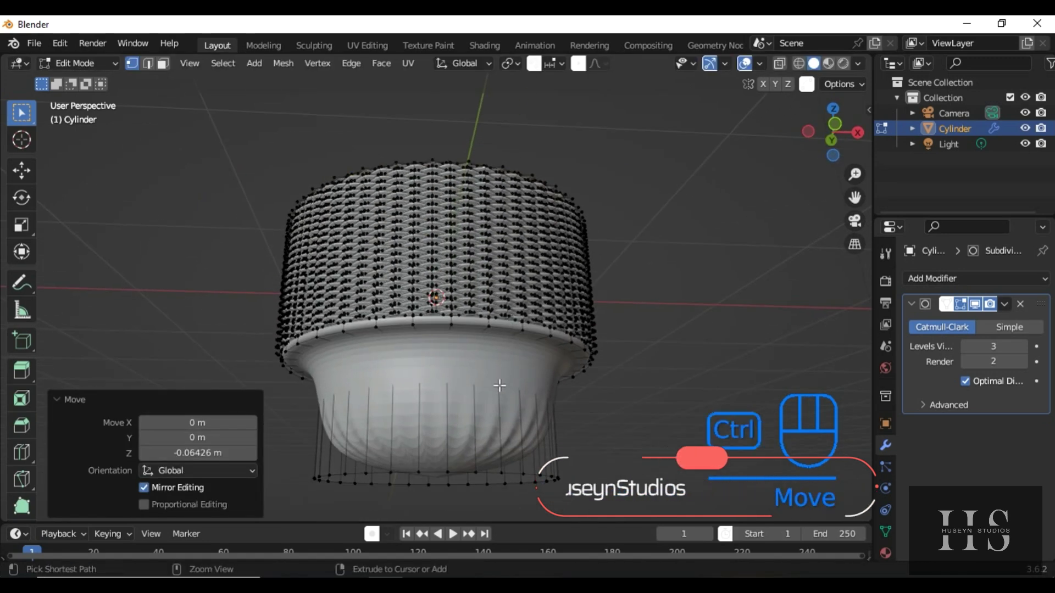
key(ctrl+r)
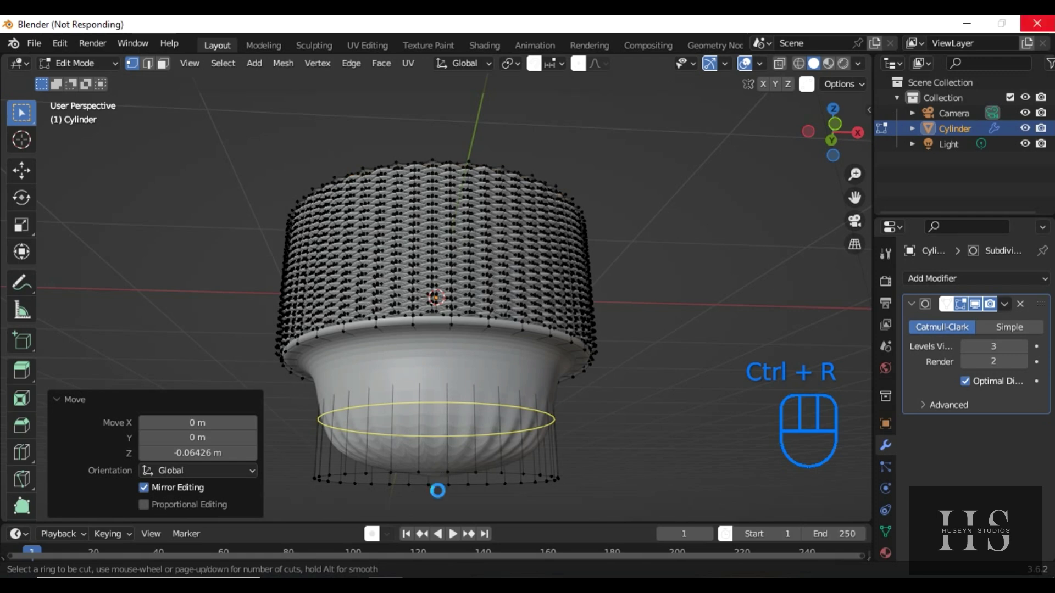
click(437, 492)
click(454, 452)
key(ctrl+r)
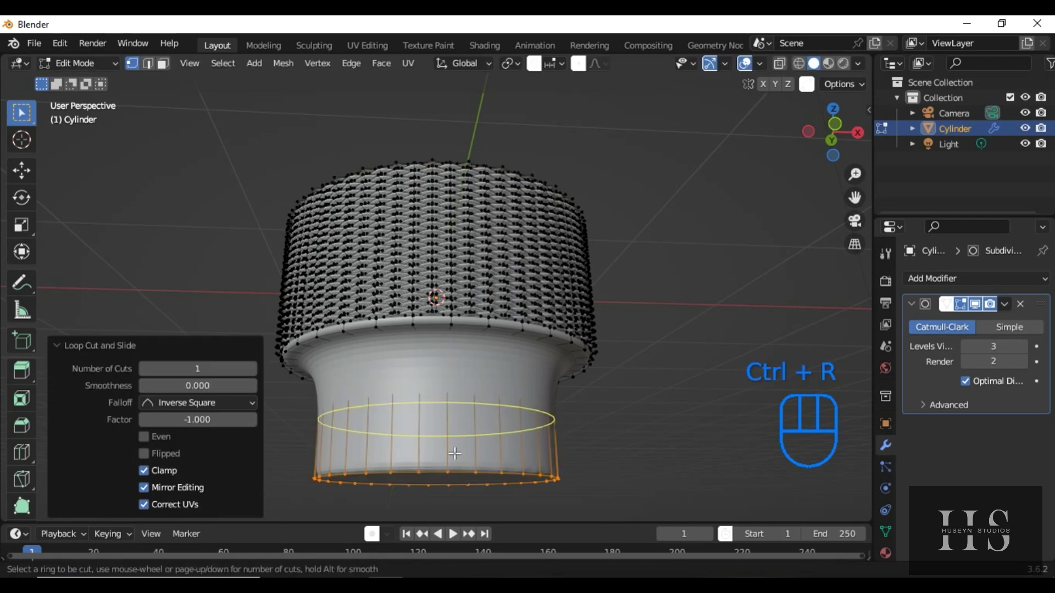
click(453, 319)
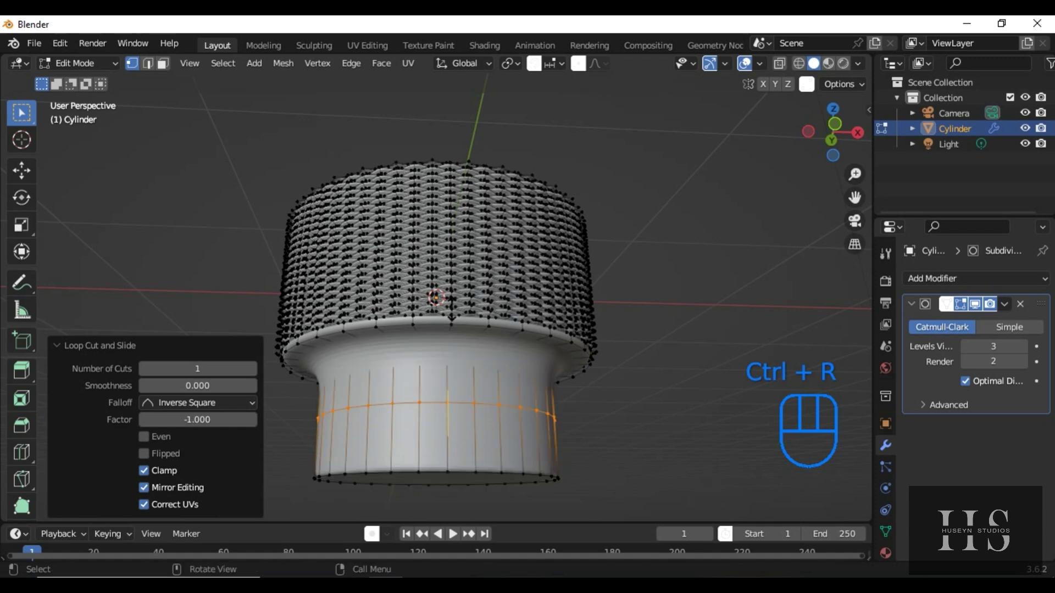
click(514, 327)
key(Tab)
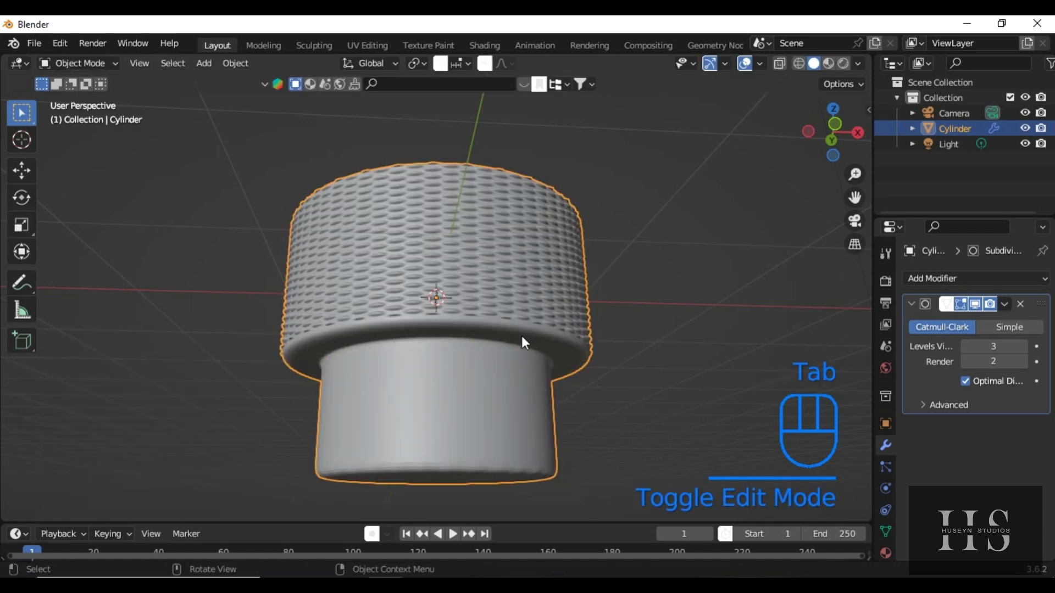
middle_drag(522, 335, 417, 276)
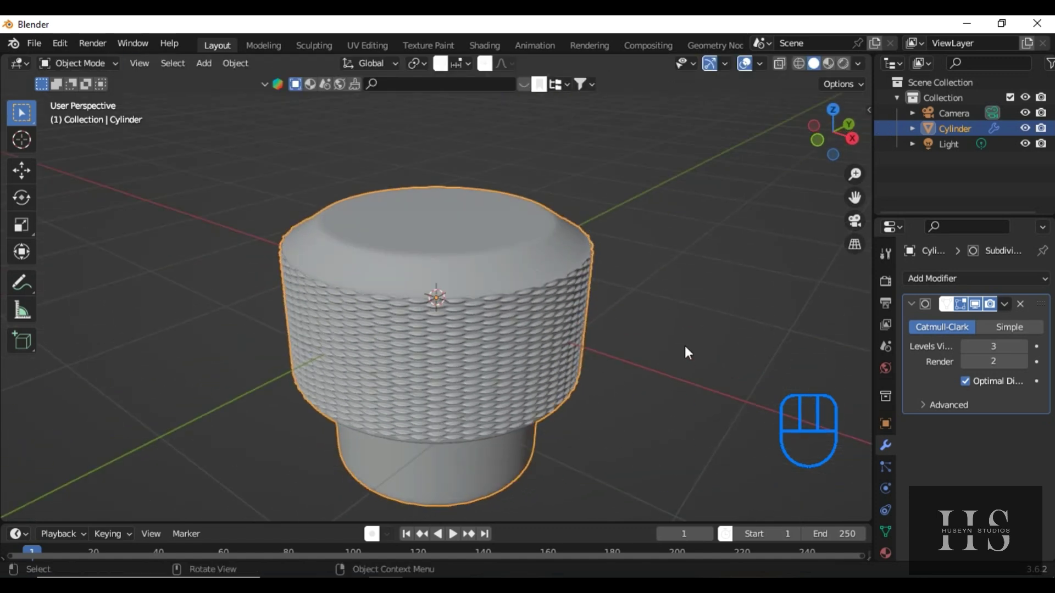
In the BlenderKit sidebar, filter materials to the plastic category
key(n)
key(n)
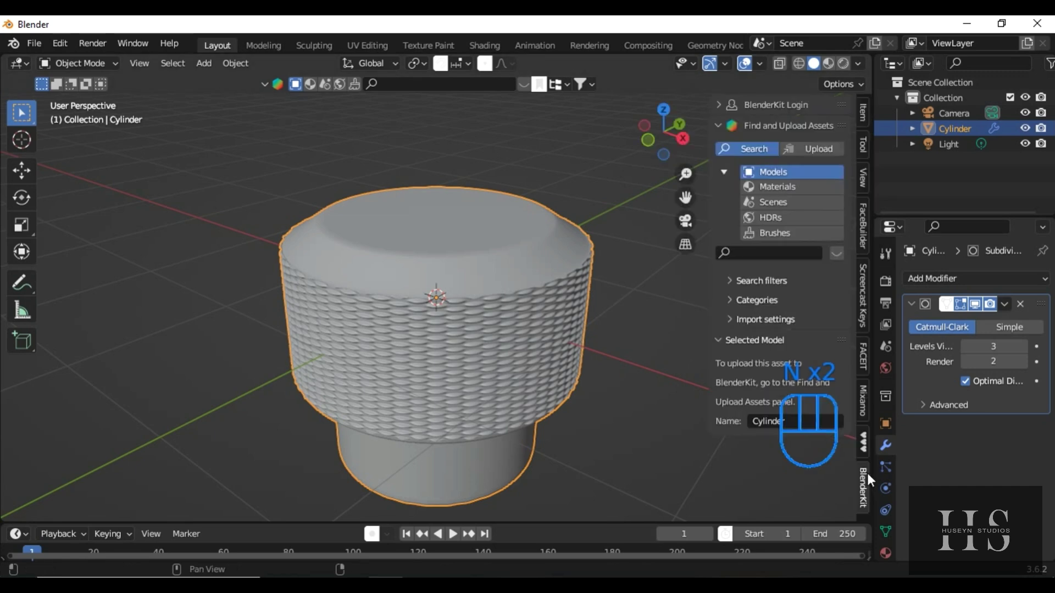
click(769, 188)
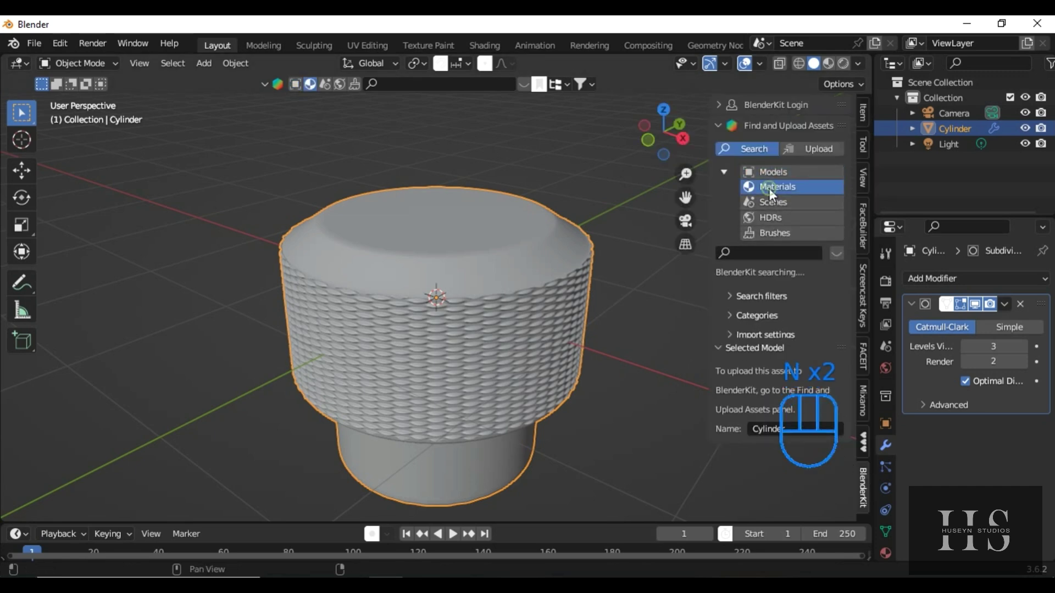
click(747, 321)
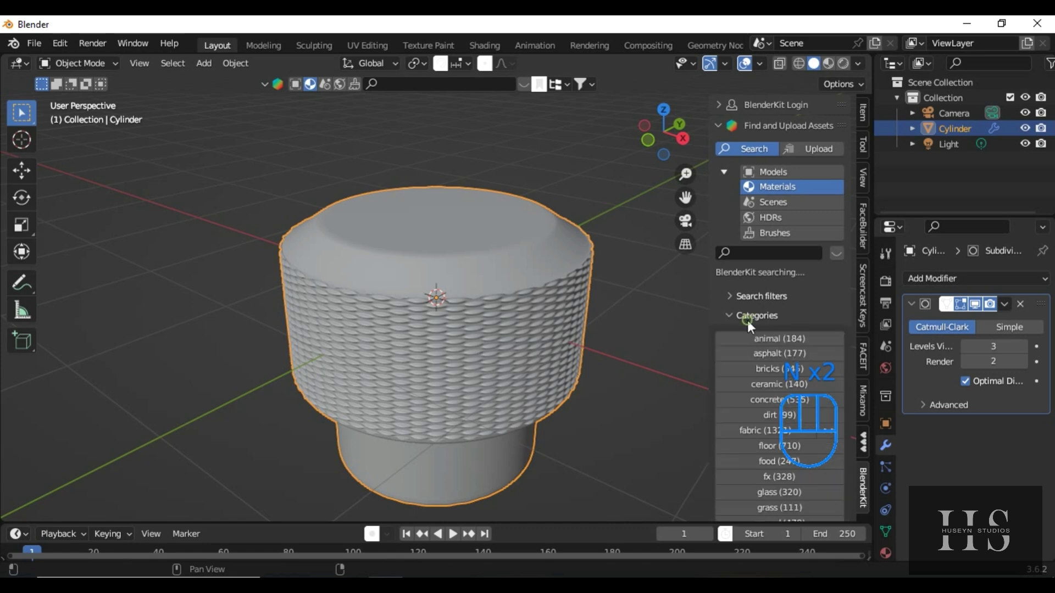
scroll(750, 328, down, 10)
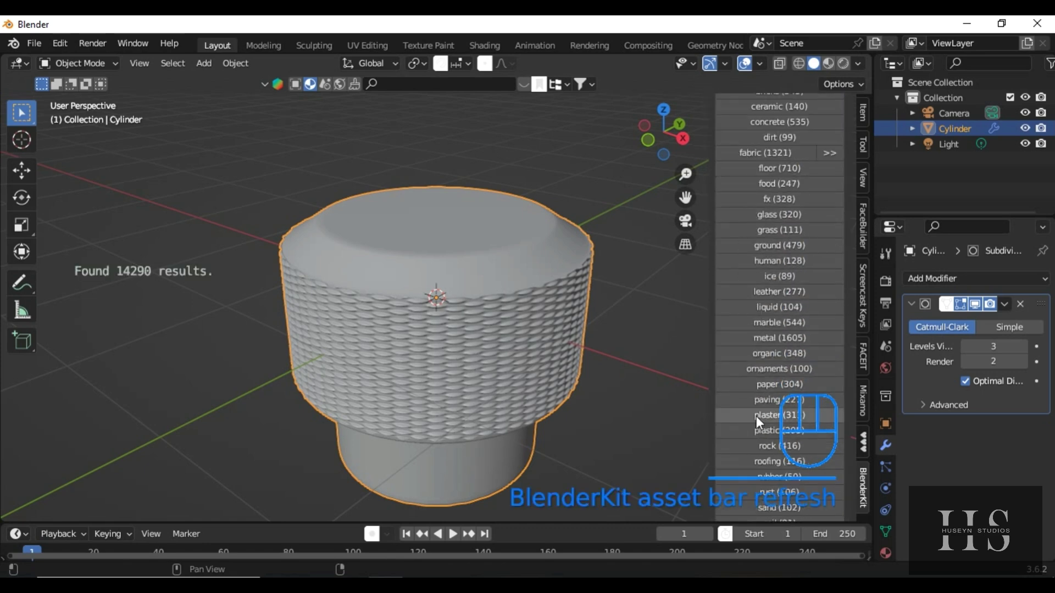
scroll(756, 416, down, 5)
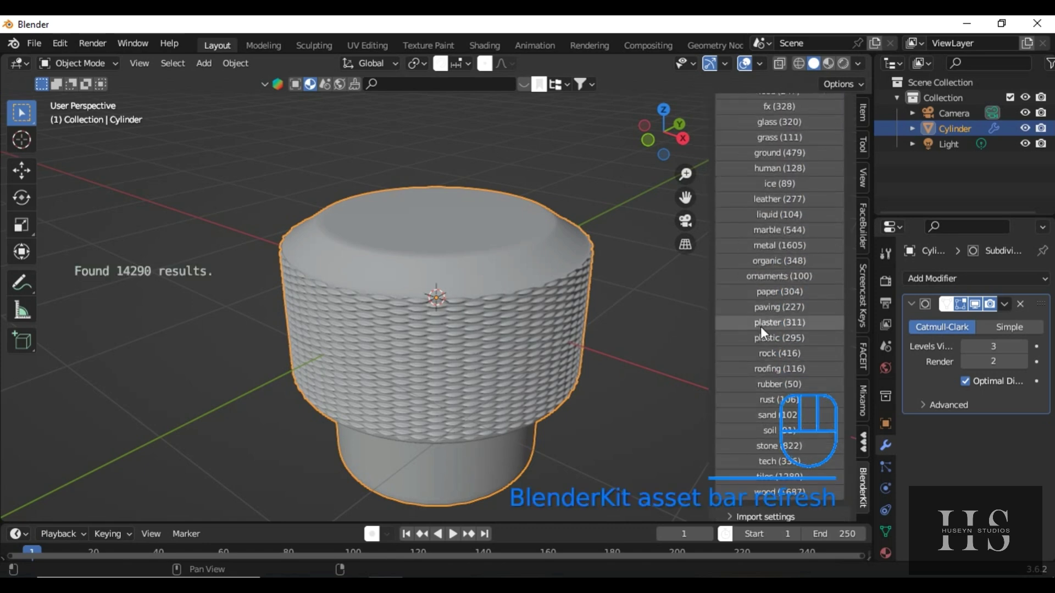
click(760, 336)
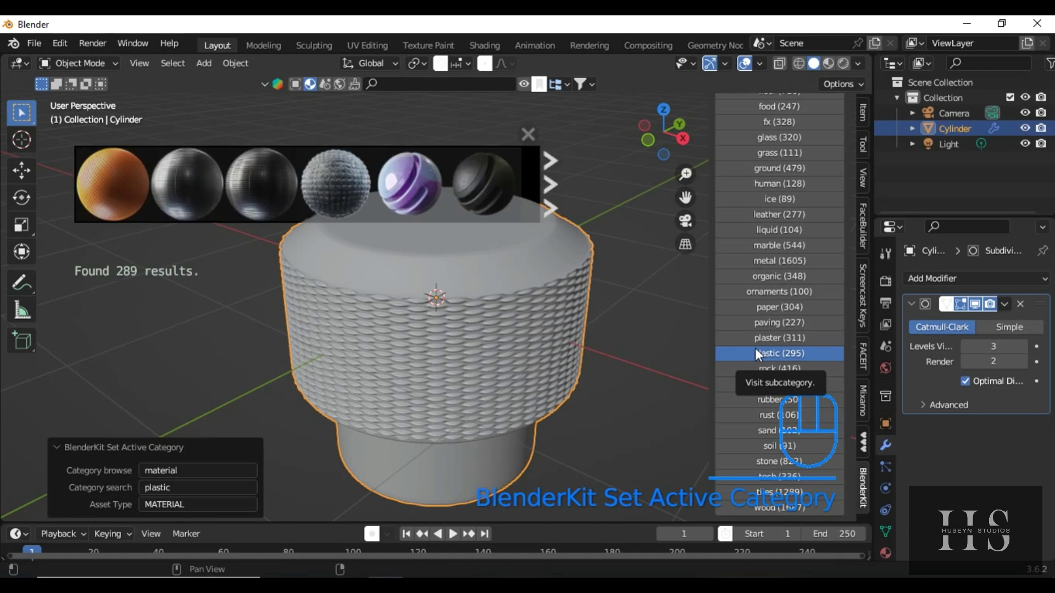
Drag the Procedural pearl black painted plastic onto the knob and hide the sidebar
click(547, 174)
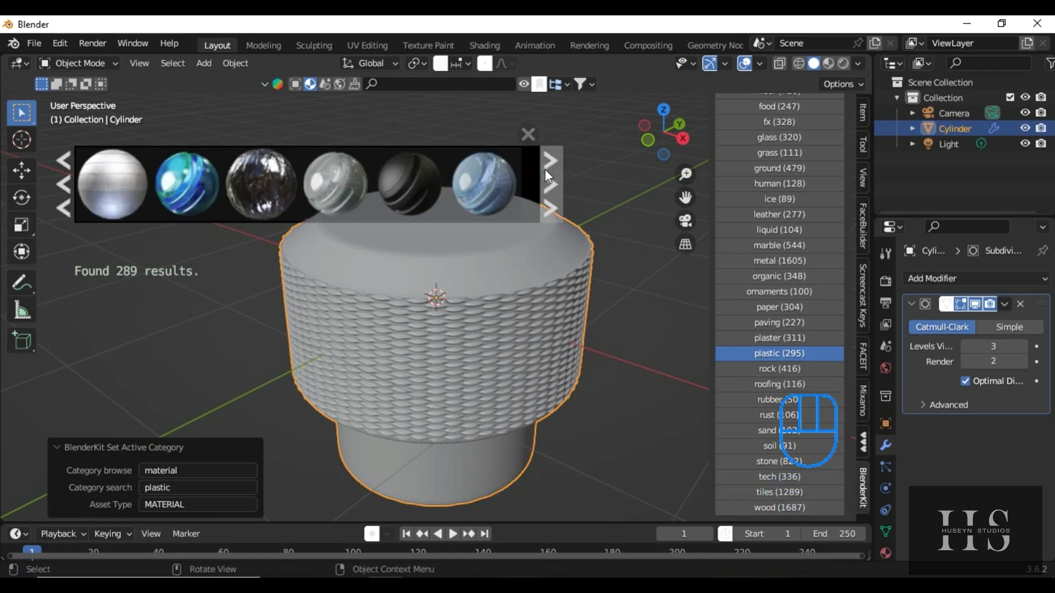
mouse_move(417, 167)
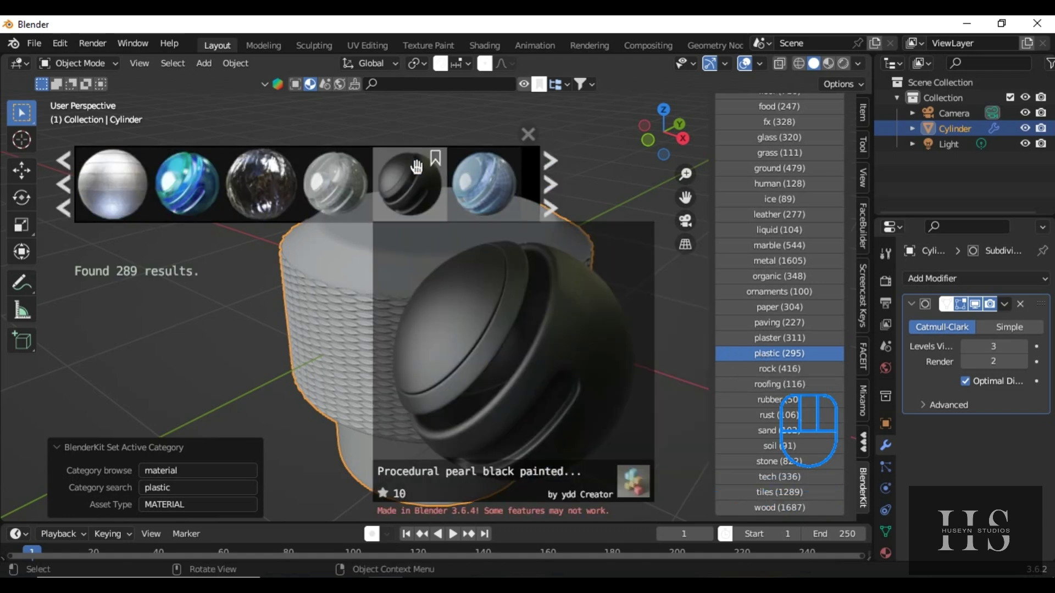
right_click(414, 179)
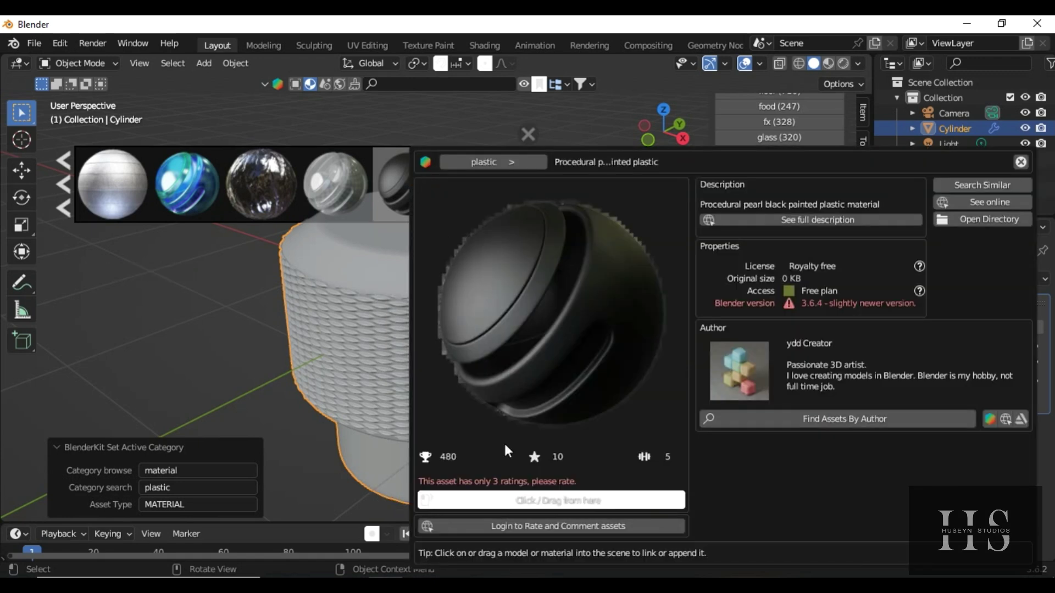
drag(550, 500, 294, 235)
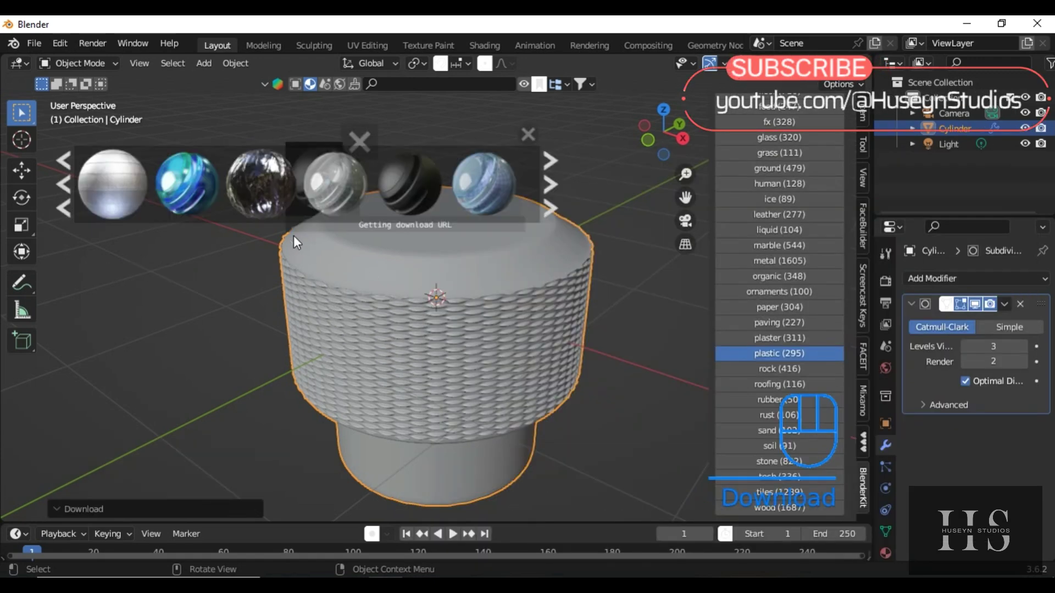
click(528, 134)
scroll(415, 324, down, 4)
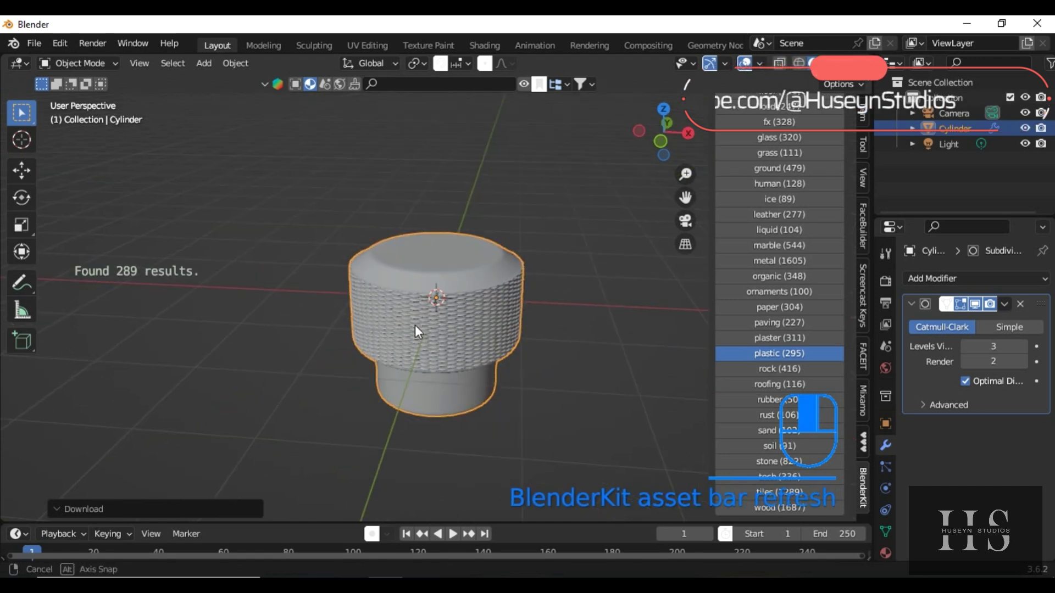
key(n)
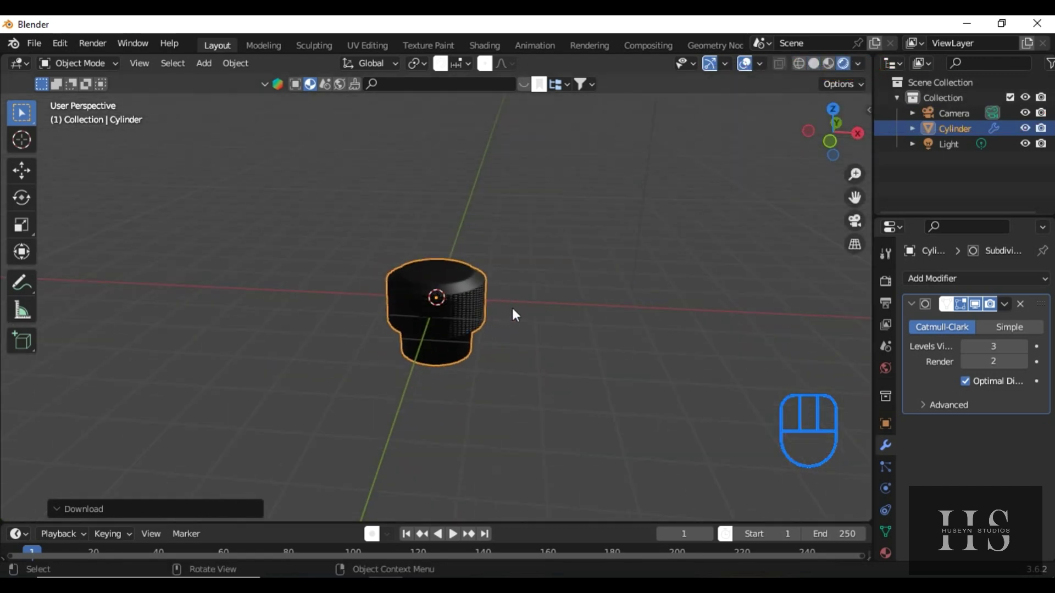
Duplicate the existing Light into Light.001 at a new spot beside the knob
click(946, 144)
key(shift+d)
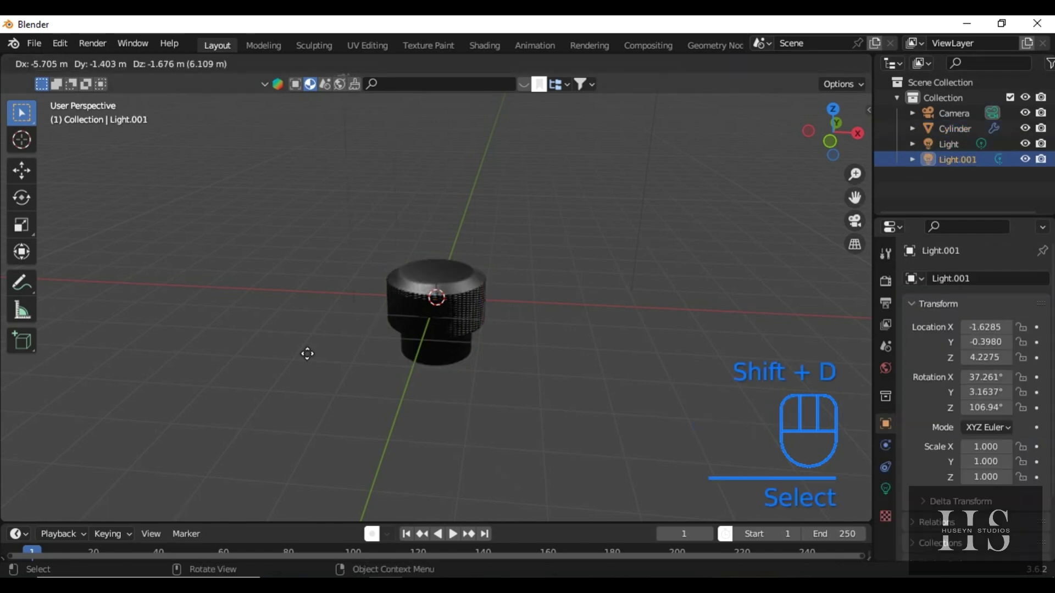
click(306, 353)
middle_drag(329, 352, 472, 396)
scroll(439, 343, up, 3)
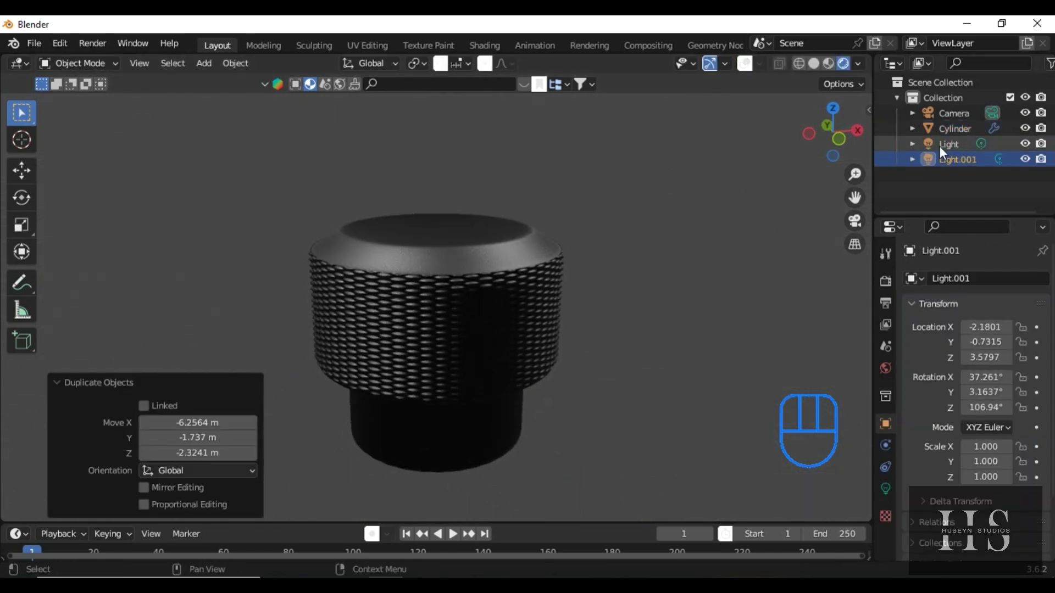
scroll(472, 401, down, 3)
Duplicate again into Light.002 and reposition it to light the knurled side
key(shift+d)
click(424, 193)
key(g)
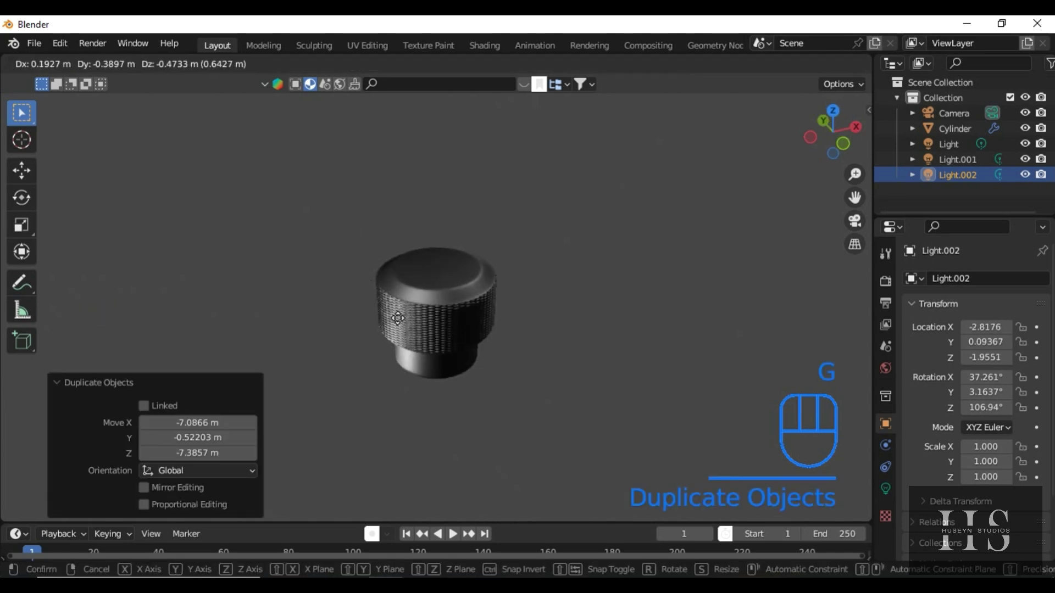
click(418, 382)
scroll(421, 352, up, 6)
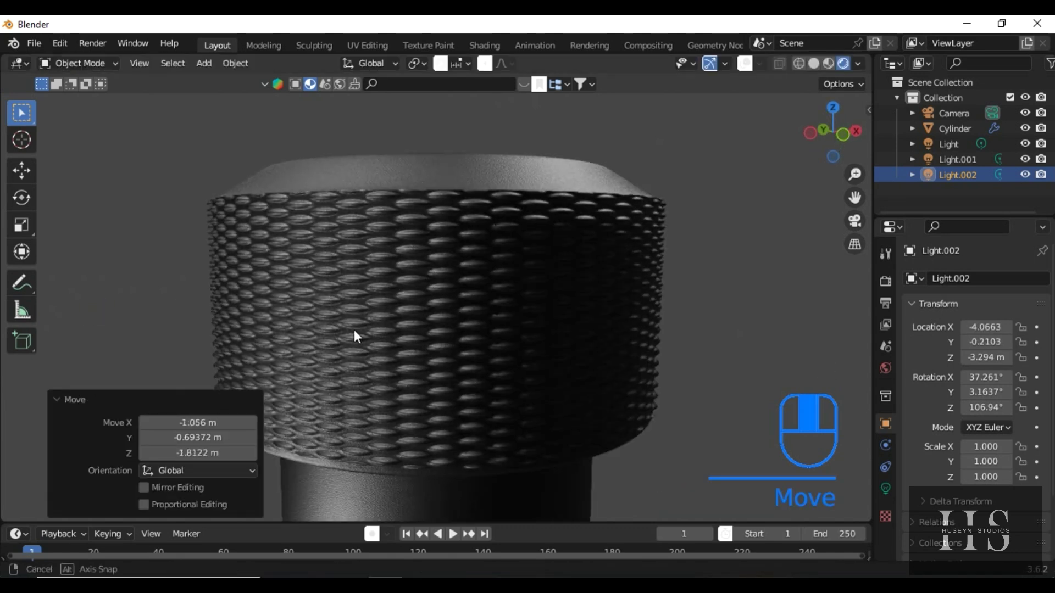
middle_drag(353, 329, 263, 344)
scroll(409, 313, down, 4)
middle_drag(410, 324, 405, 335)
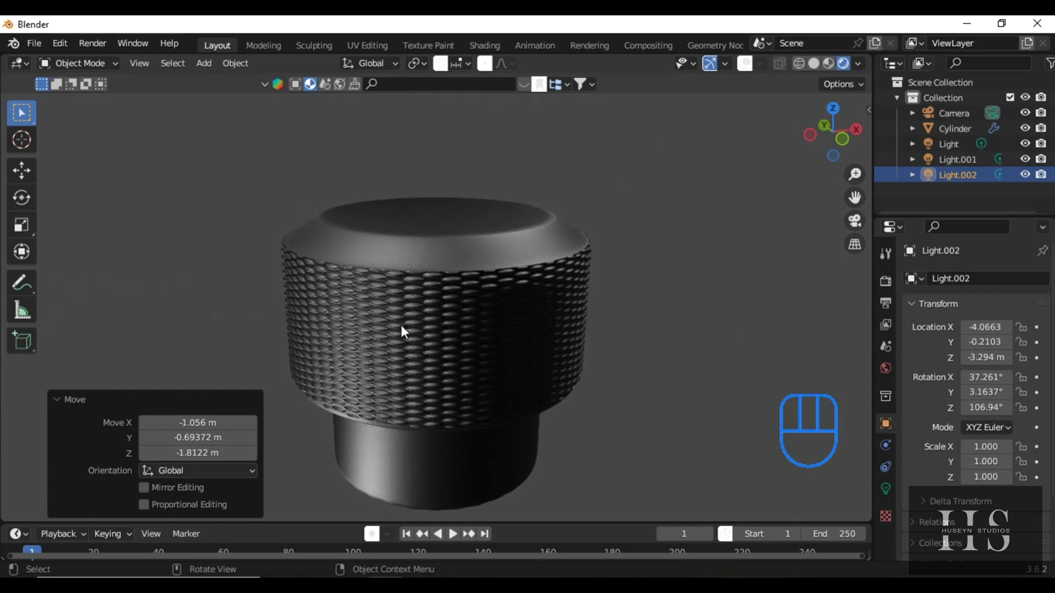
middle_drag(395, 329, 450, 318)
scroll(470, 308, down, 2)
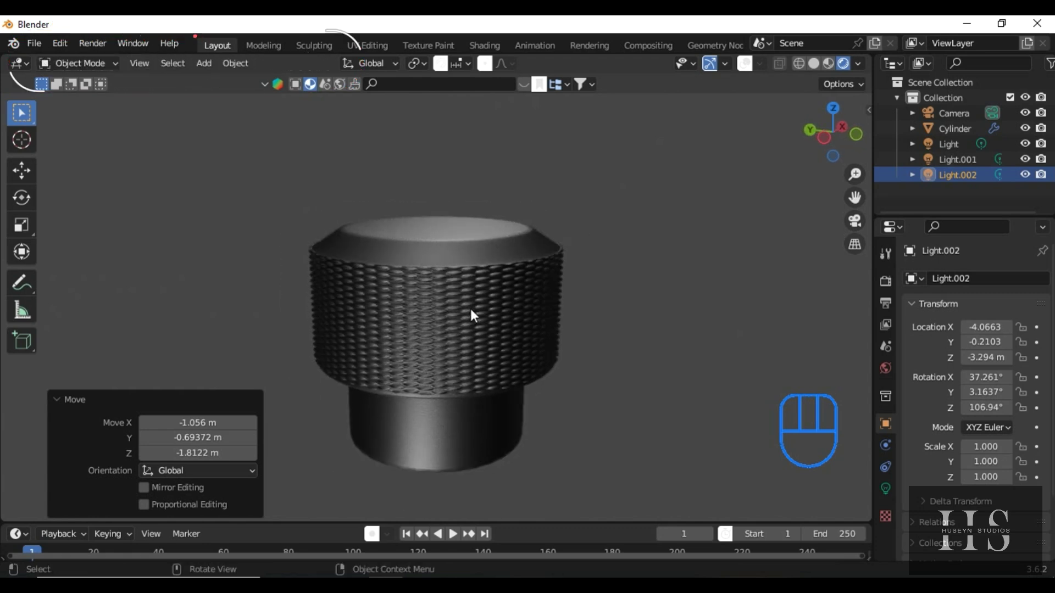
Step the timeline forward to frame 2 and orbit around the lit knob
key(Right)
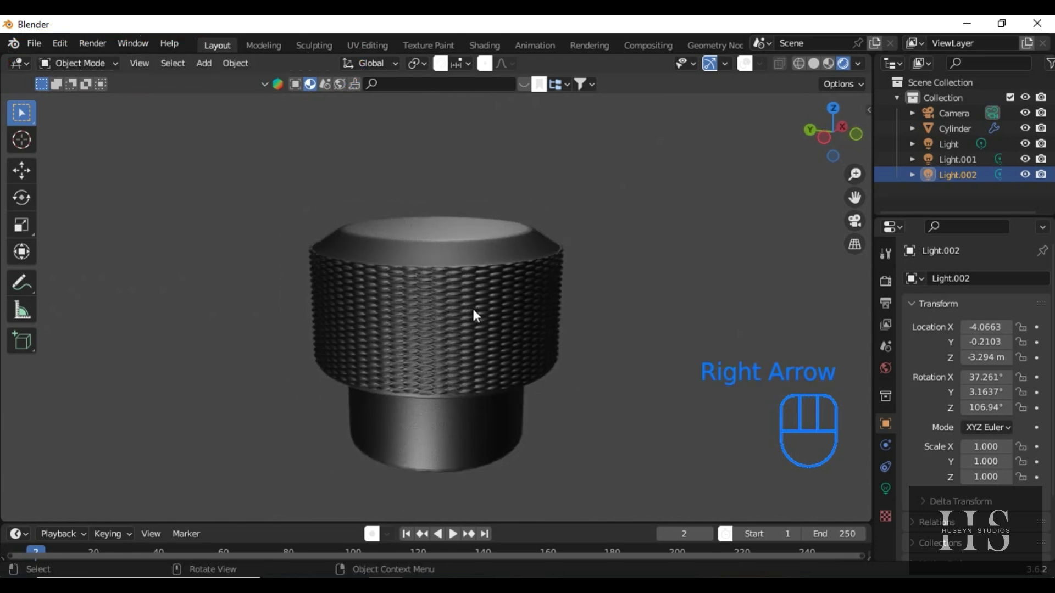
middle_drag(367, 323, 595, 325)
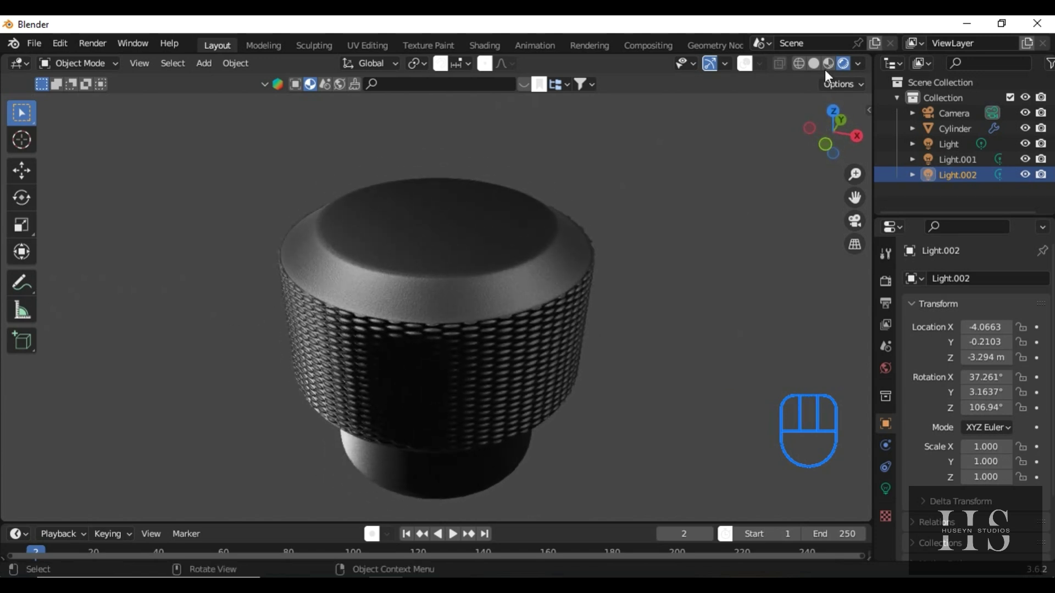